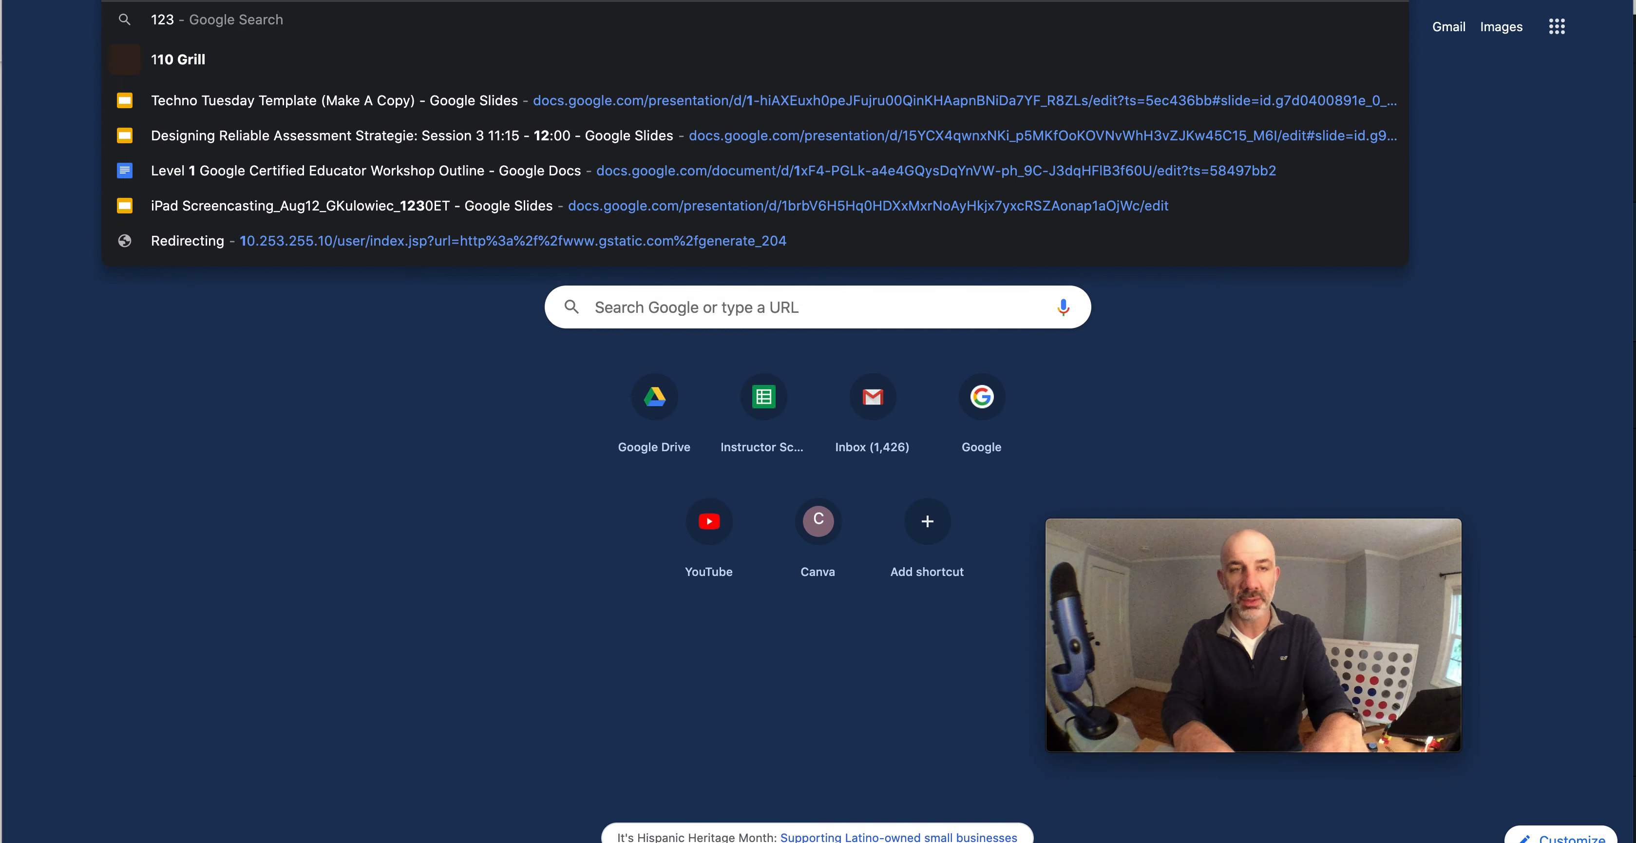
Step: Record a voice clip of about 22 seconds with the 123apps Voice Recorder and save it
key(Return)
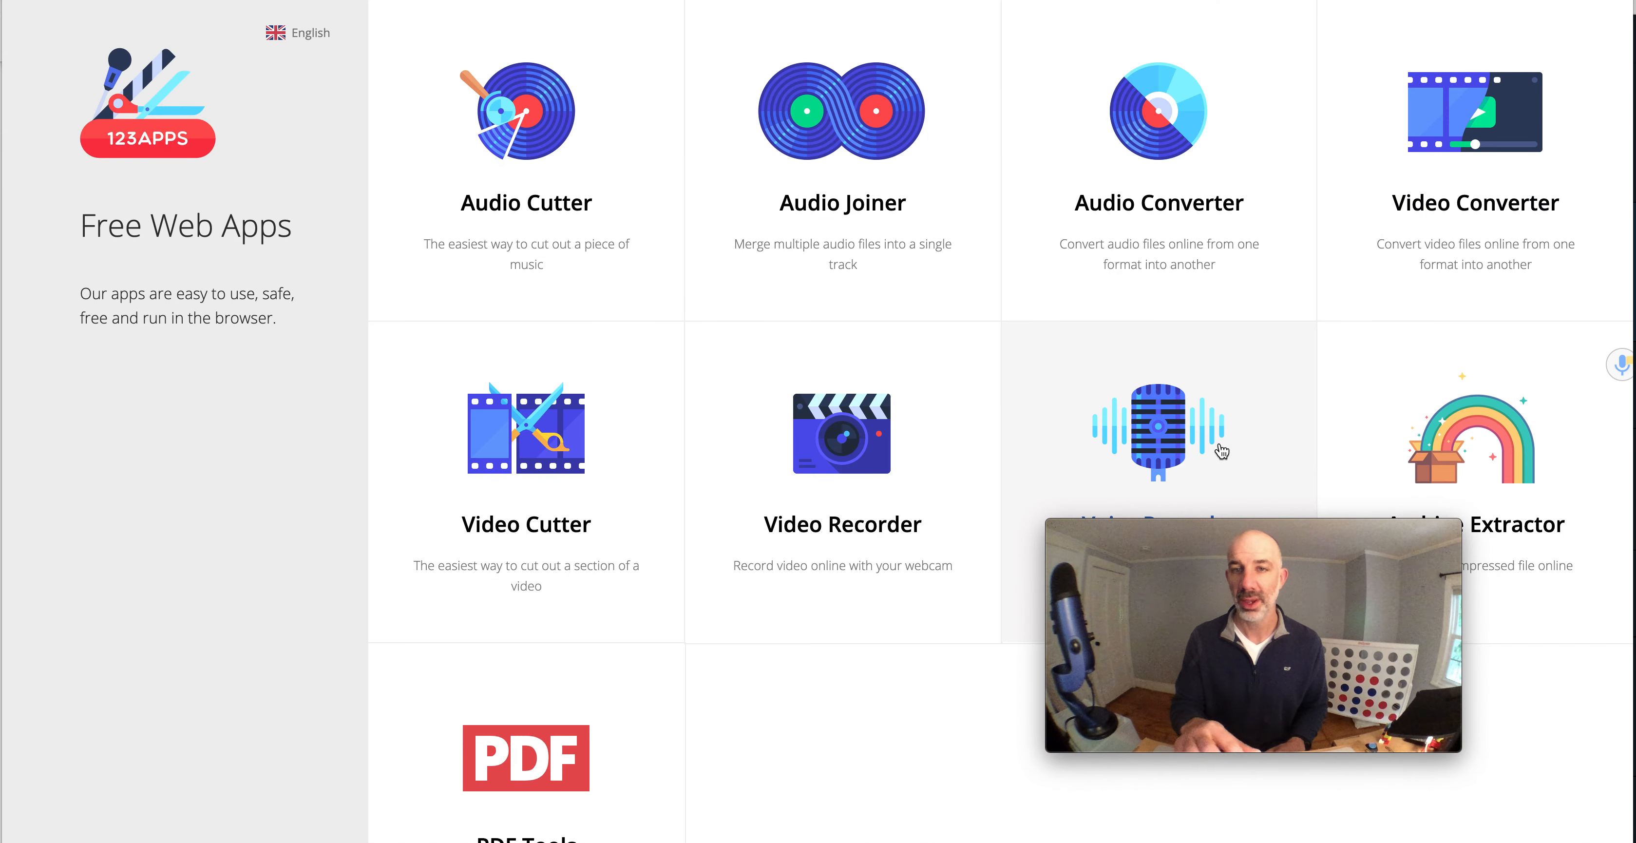
click(1163, 448)
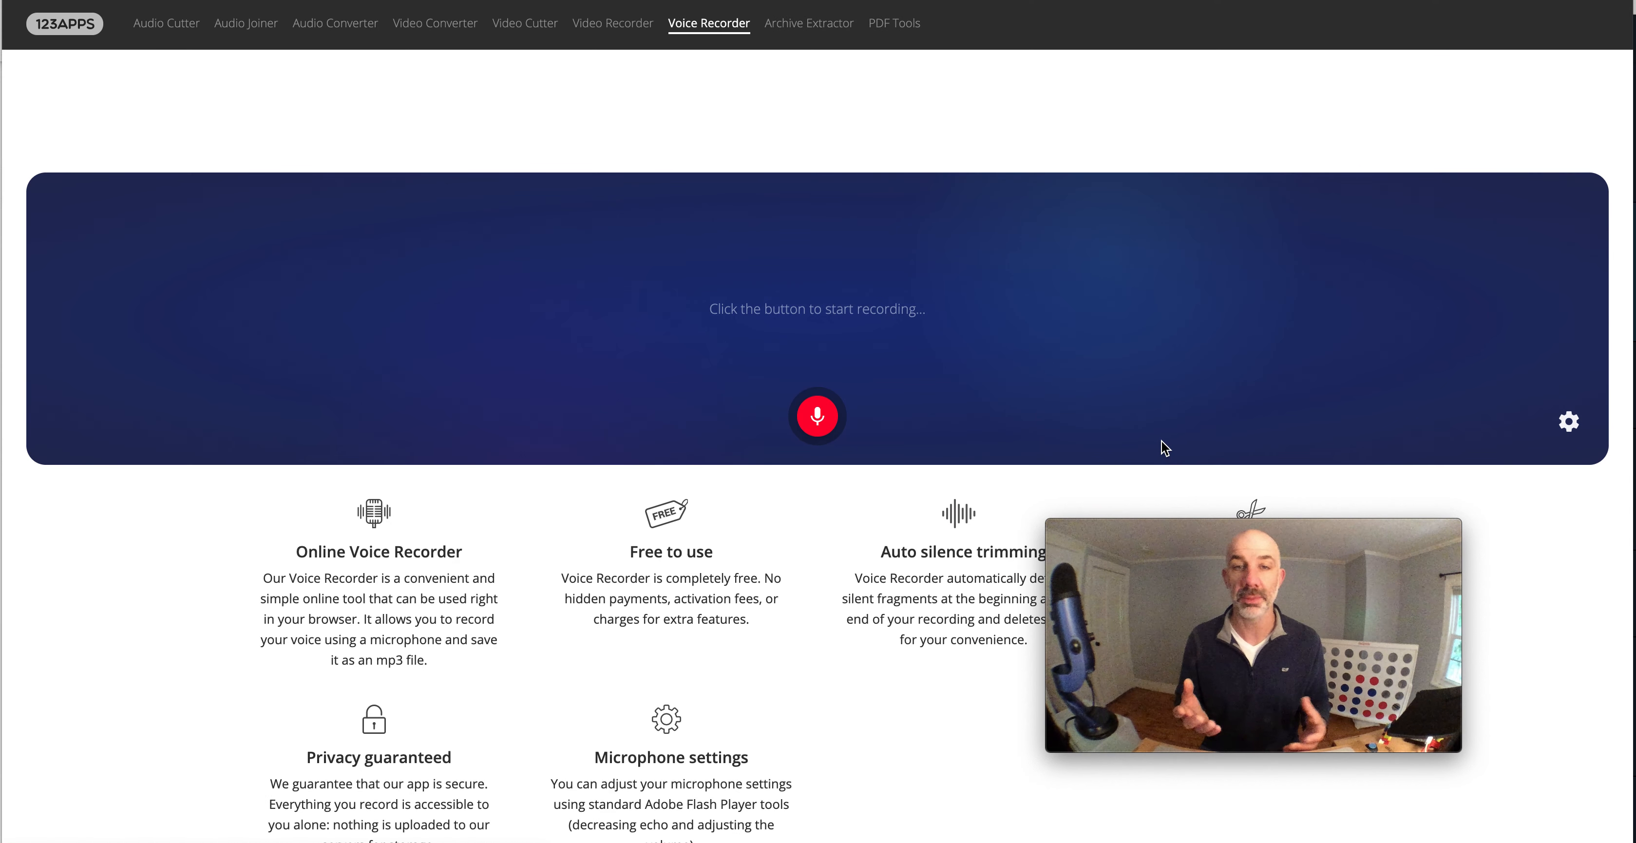
click(818, 415)
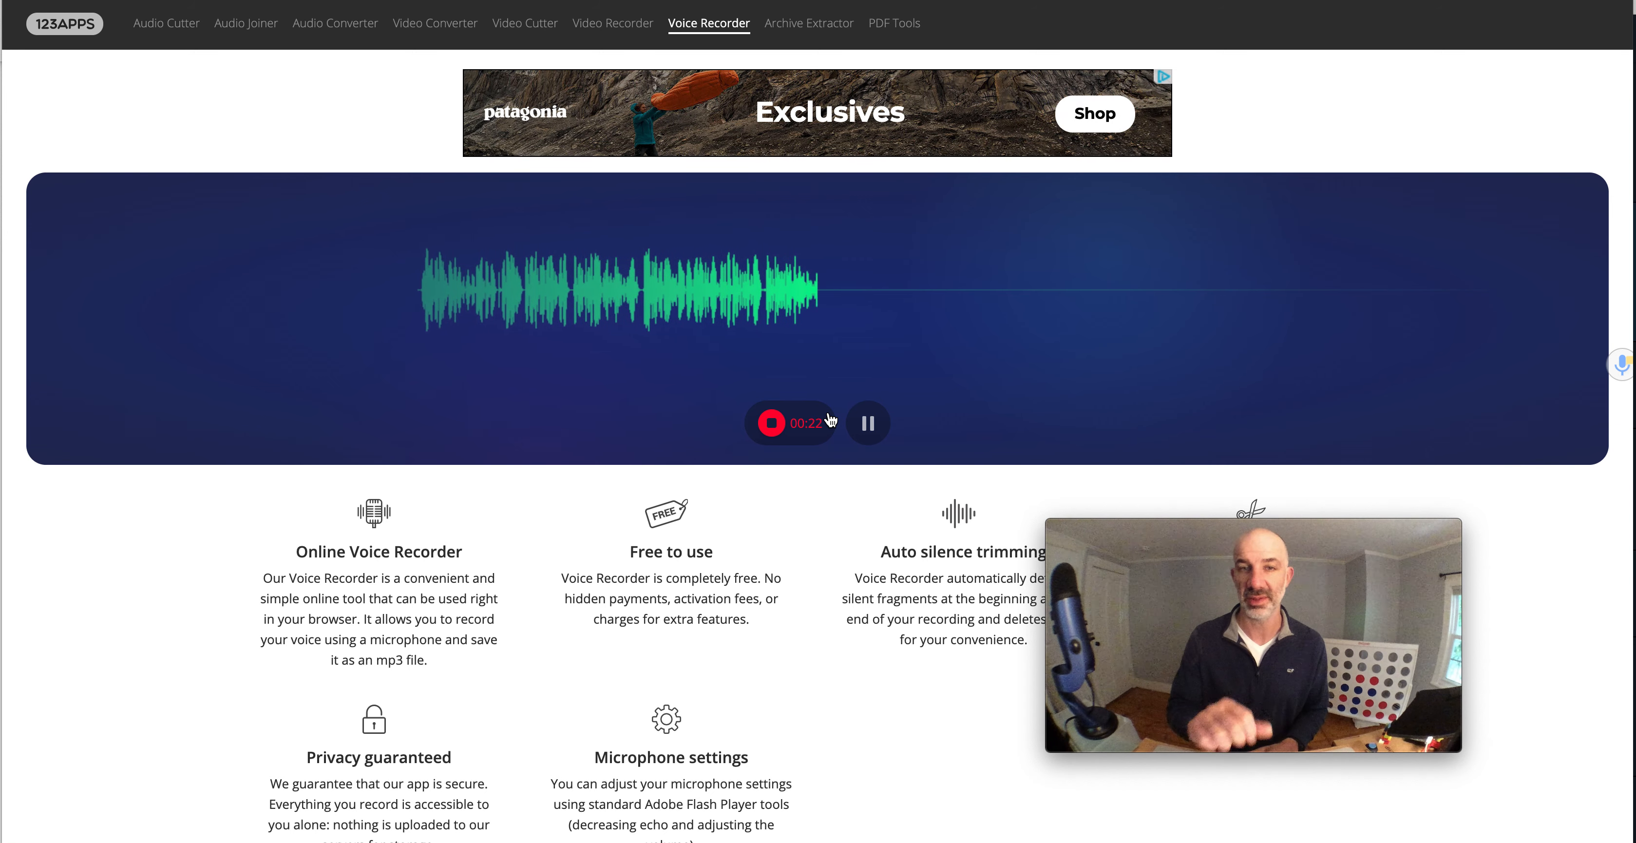
click(772, 423)
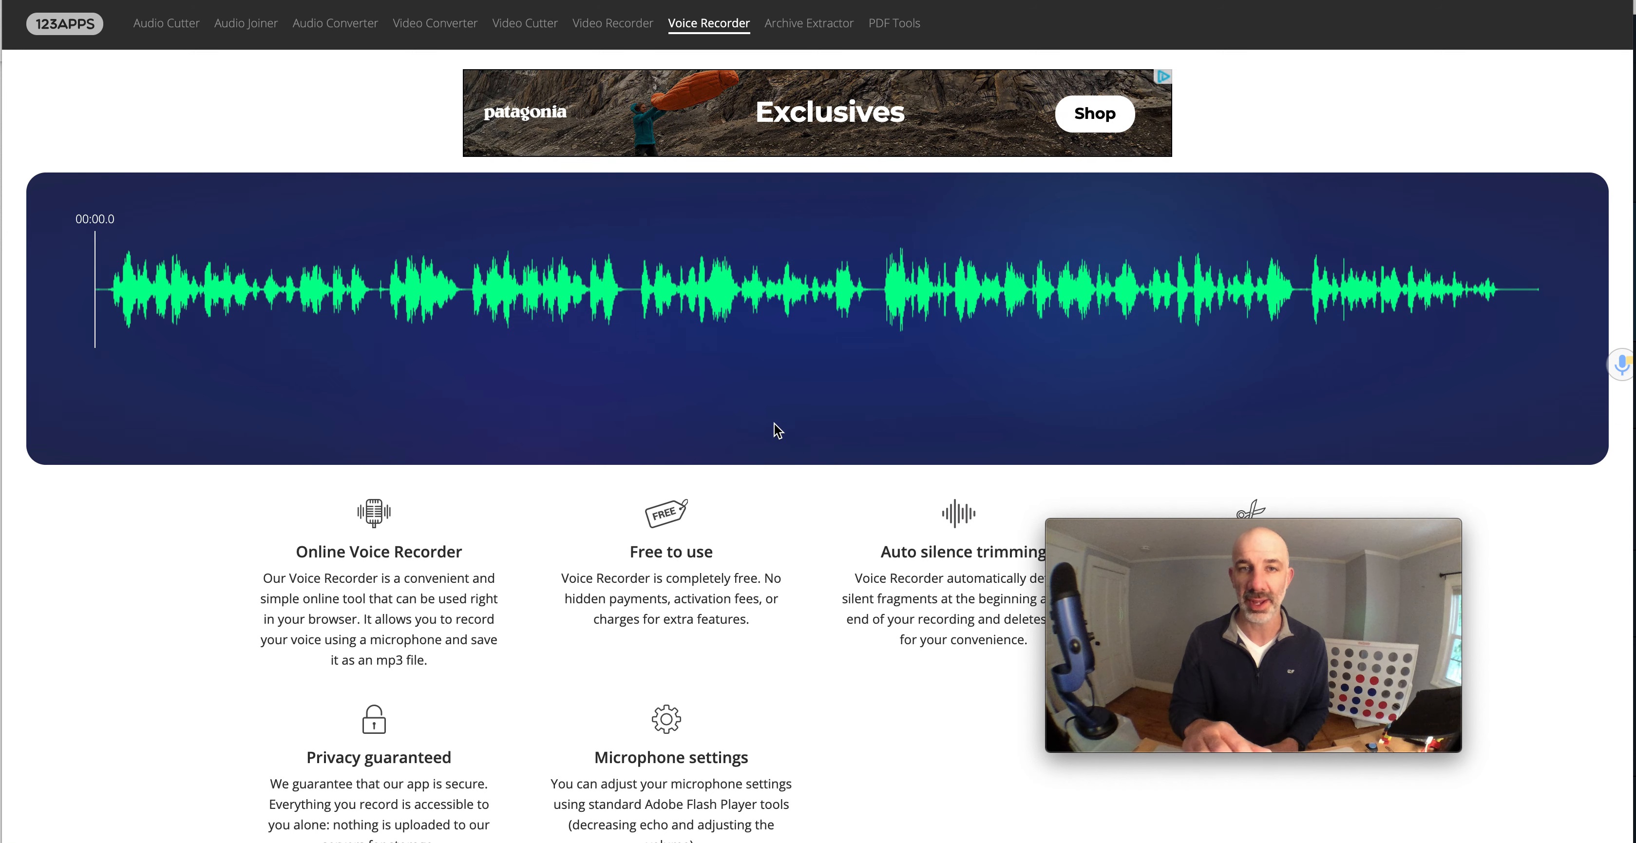
click(1492, 417)
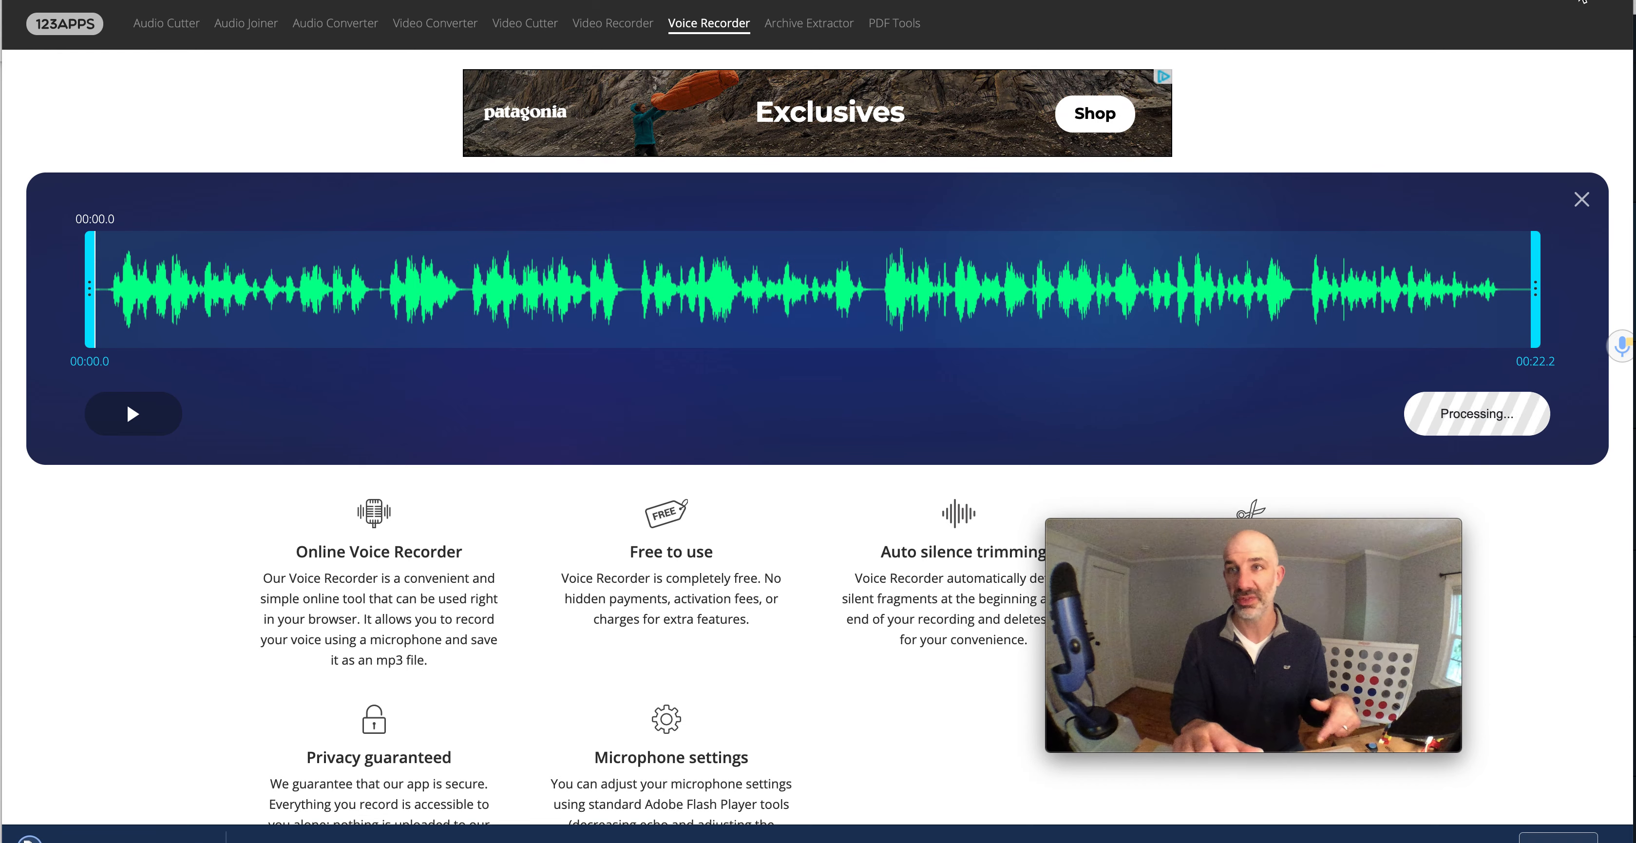
Step: Open the [raw audio for slides] folder in Google Drive to add the new voice recording
key(super+t)
text(driv)
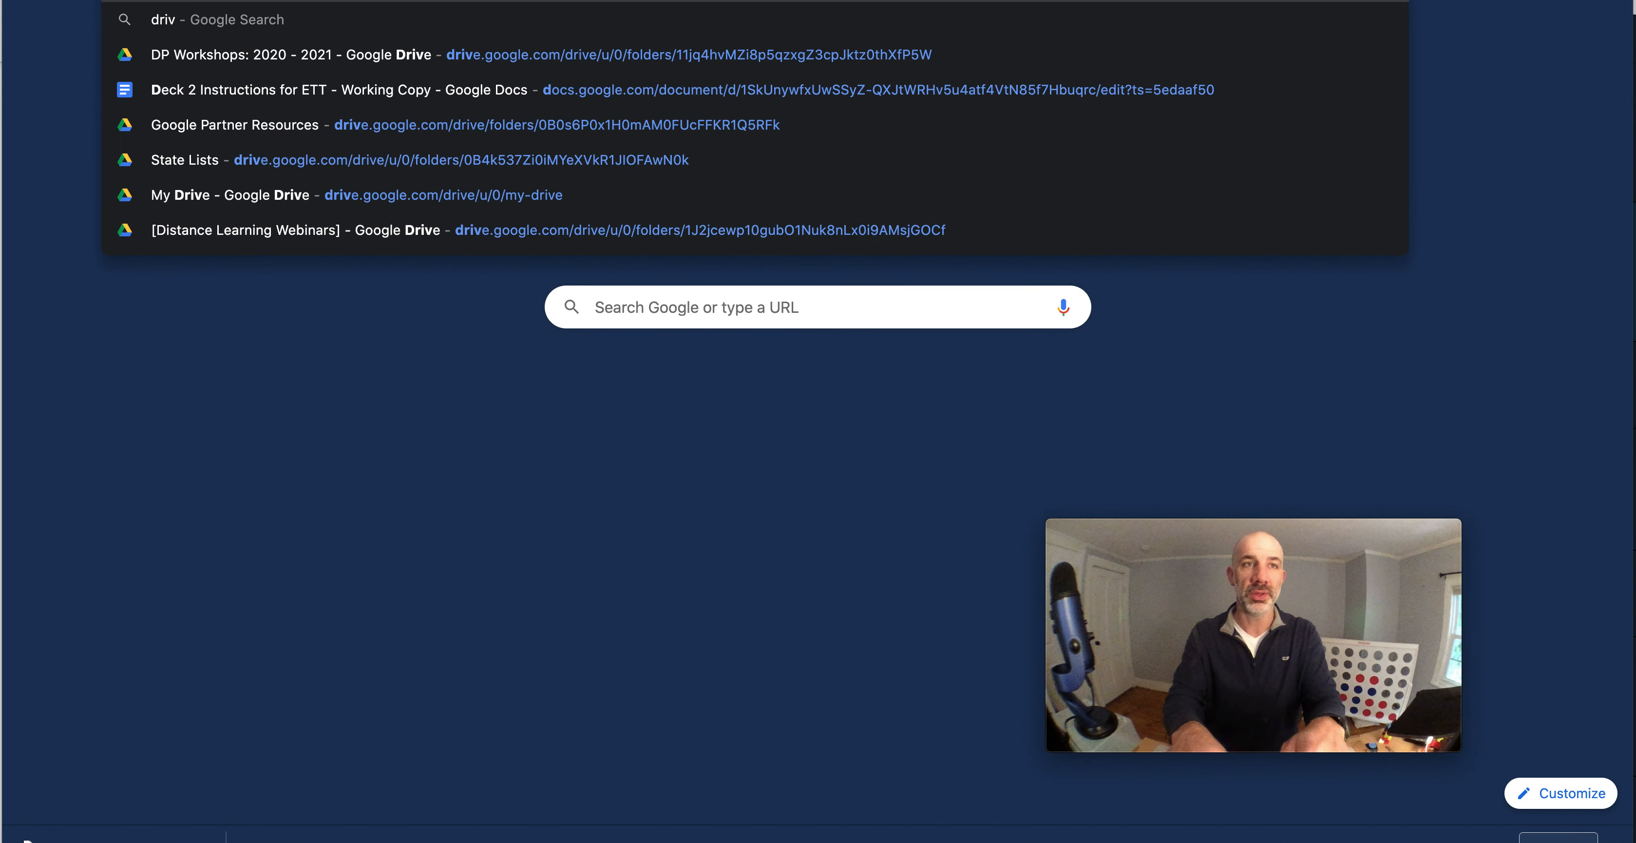
key(Return)
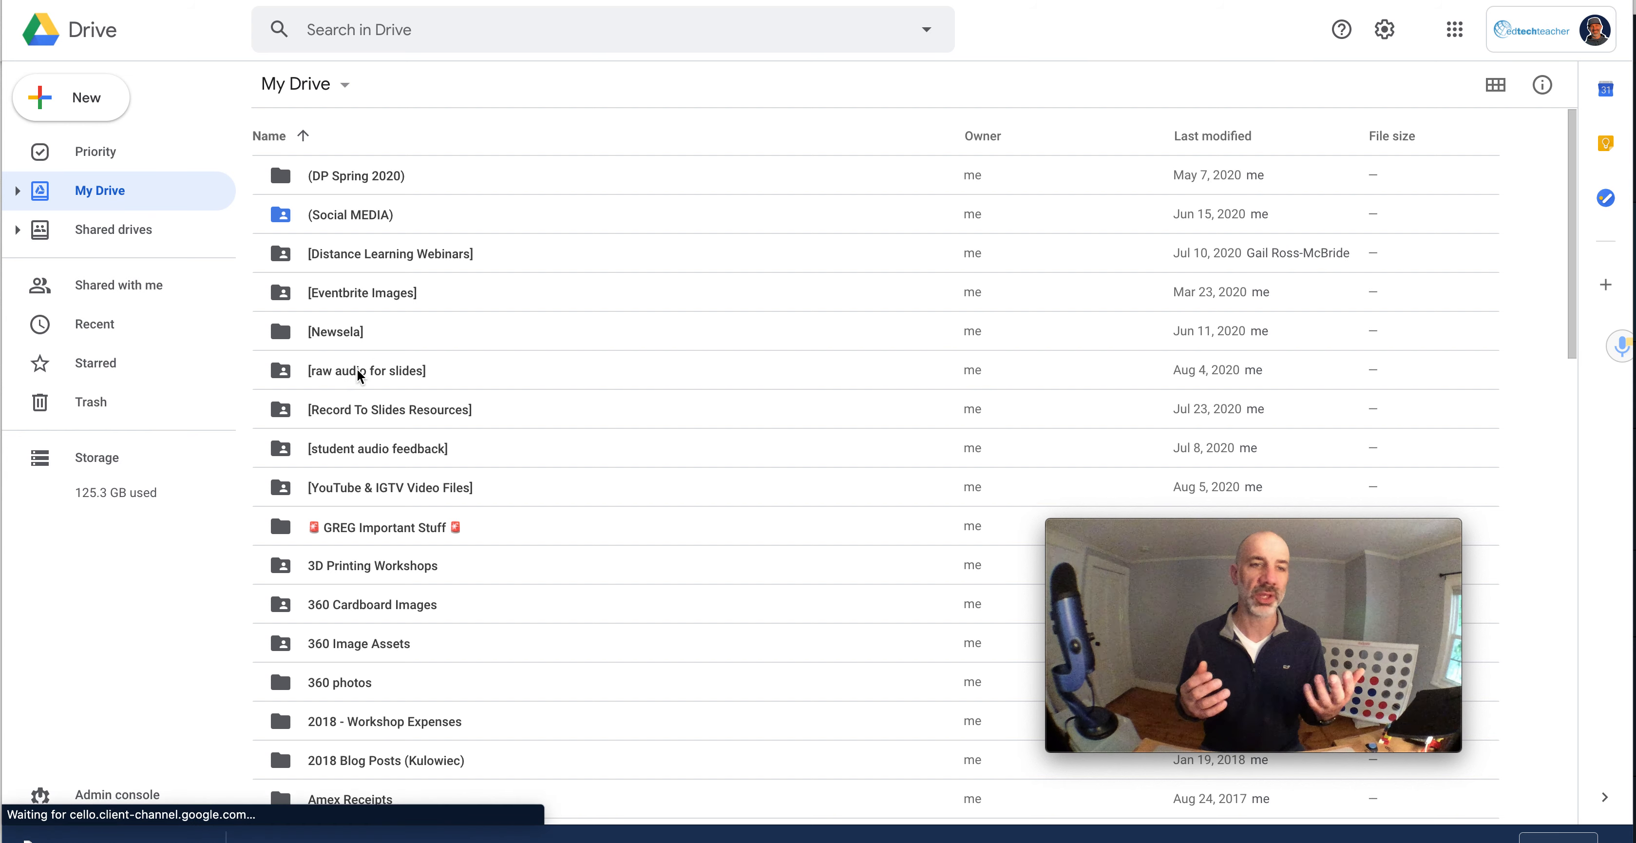
double_click(358, 372)
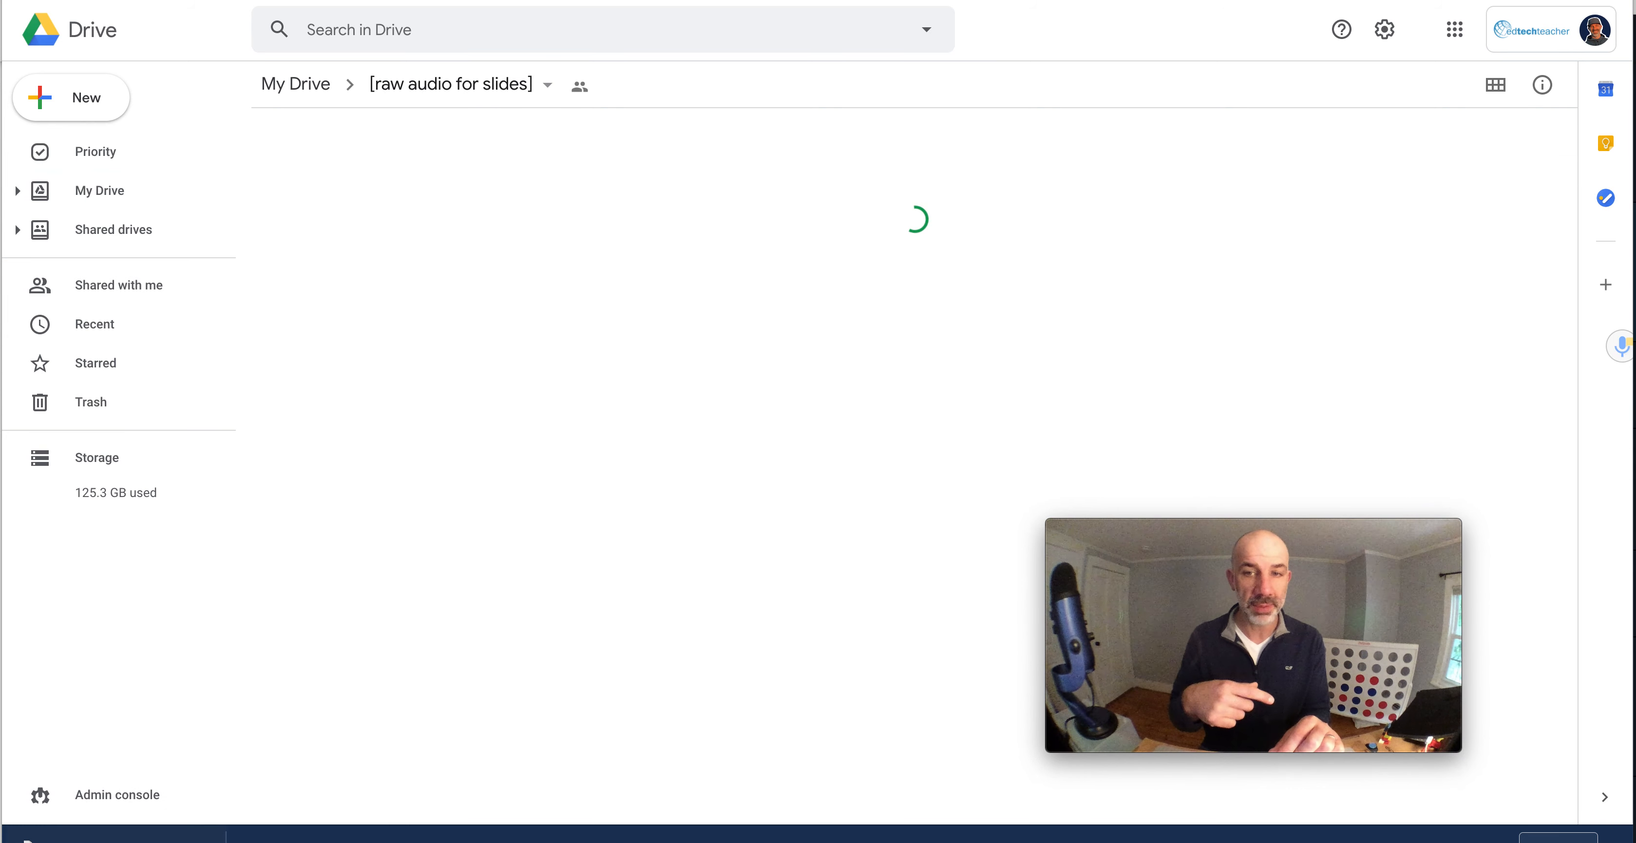
click(739, 330)
key(ctrl+a)
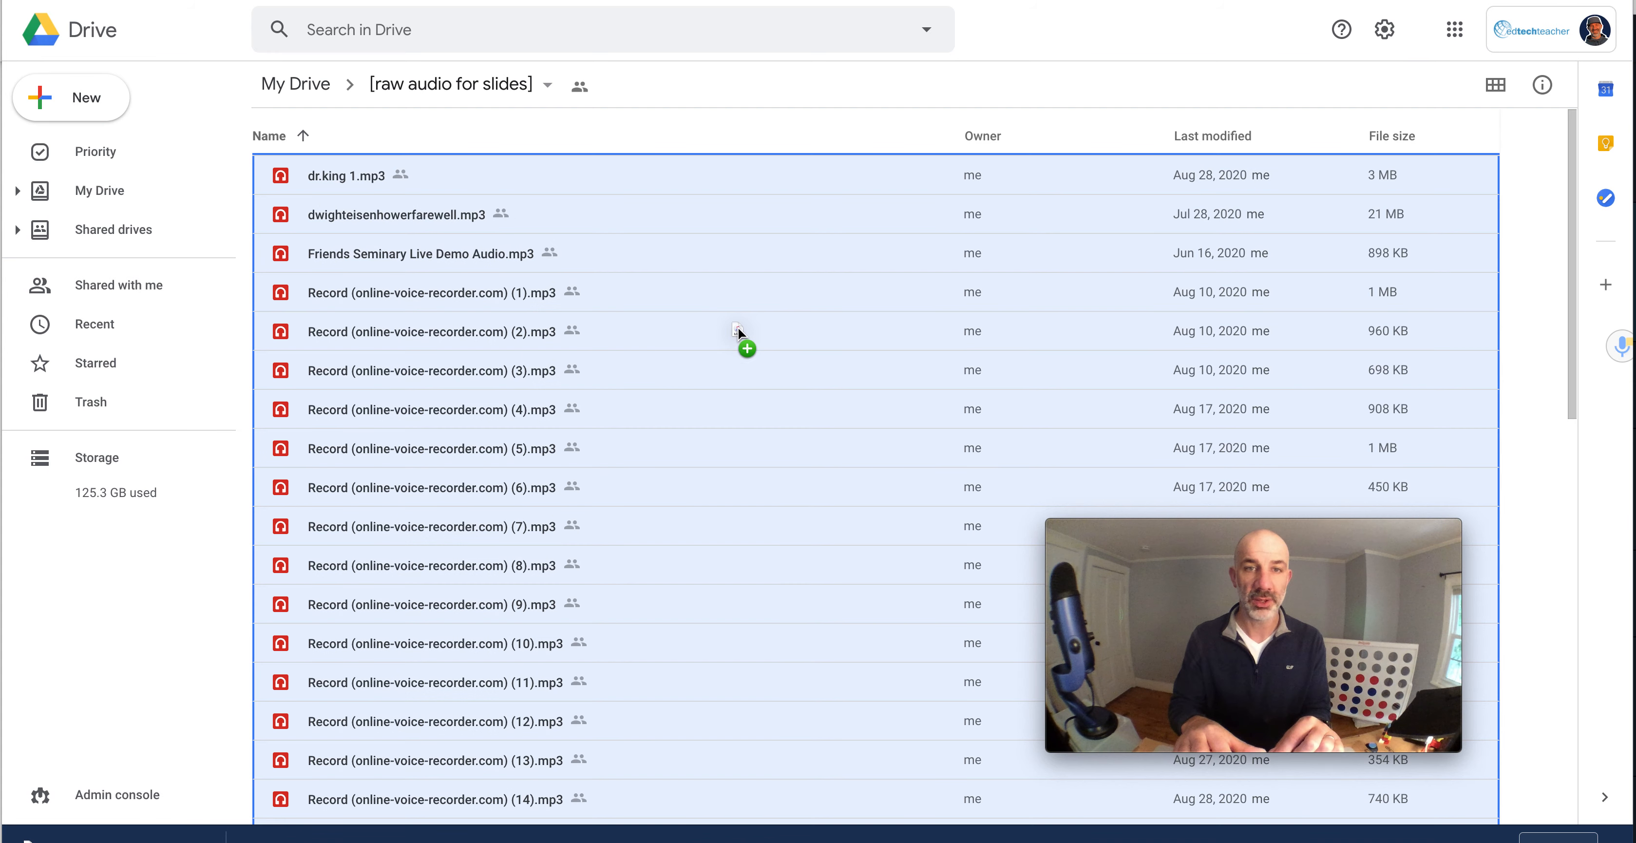
key(Escape)
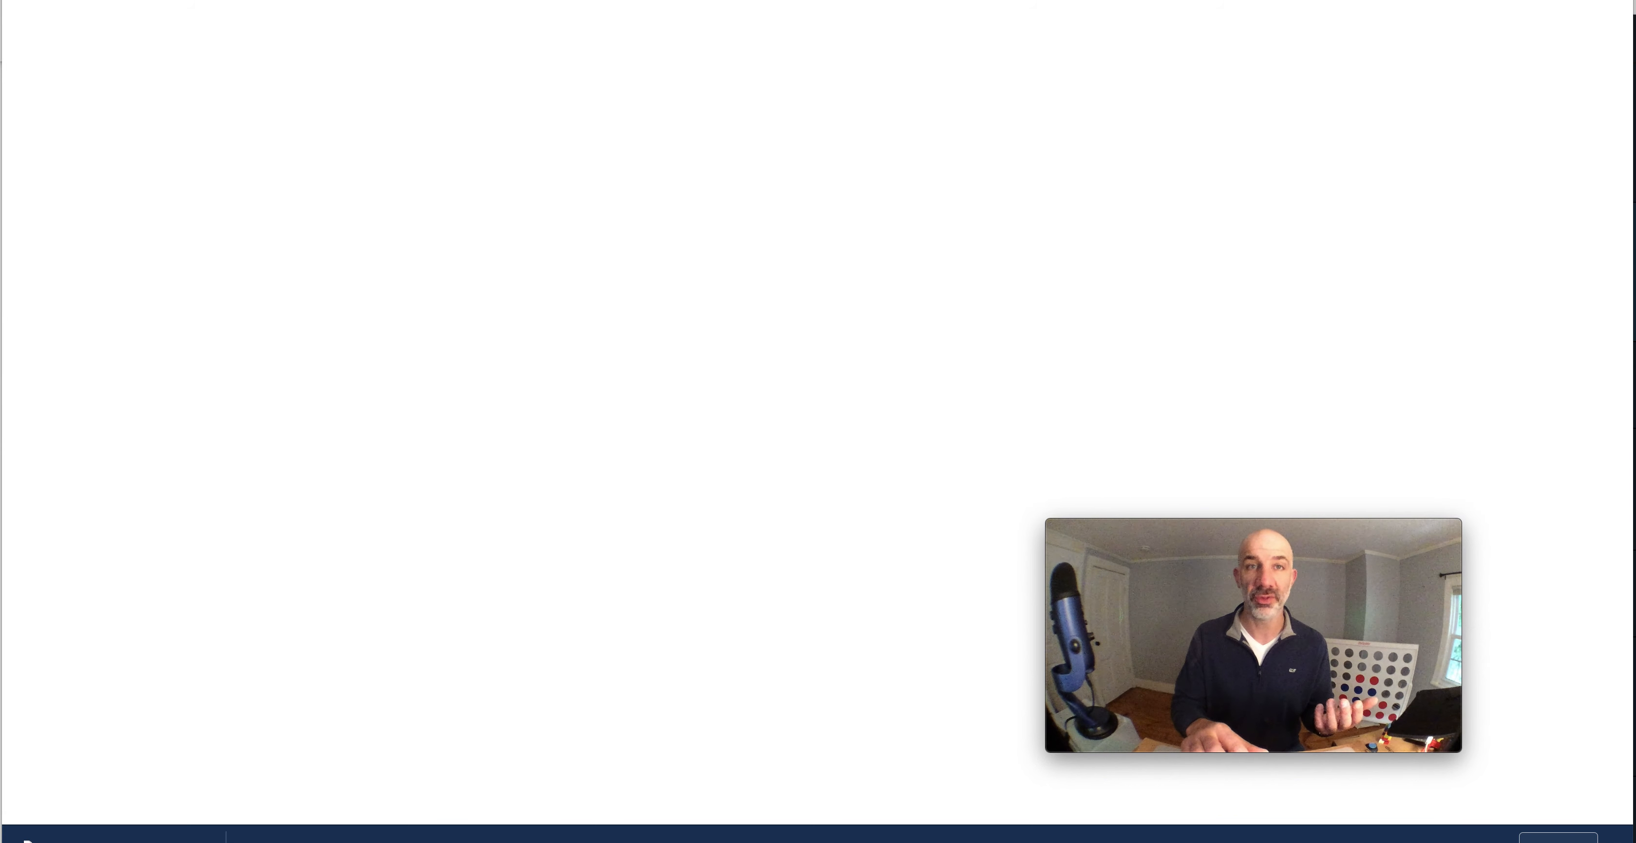
Step: Insert the recent audio file Record (online-voice-recorder.com) (43).mp3 on the 123apps slide and enlarge its icon at the lower edge of the recorder image
click(207, 42)
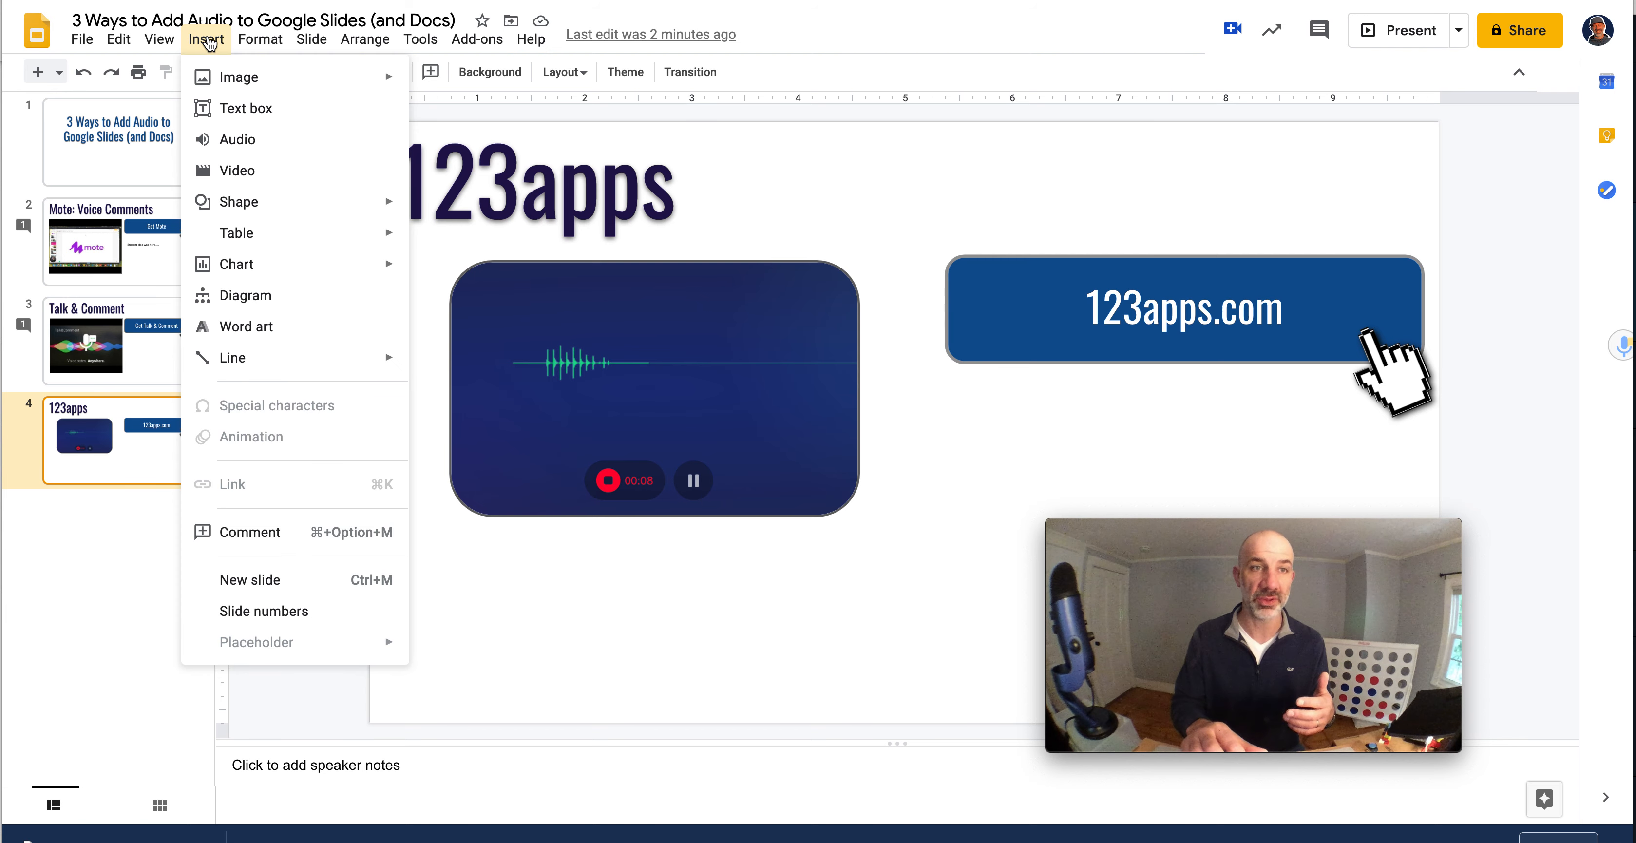
click(241, 139)
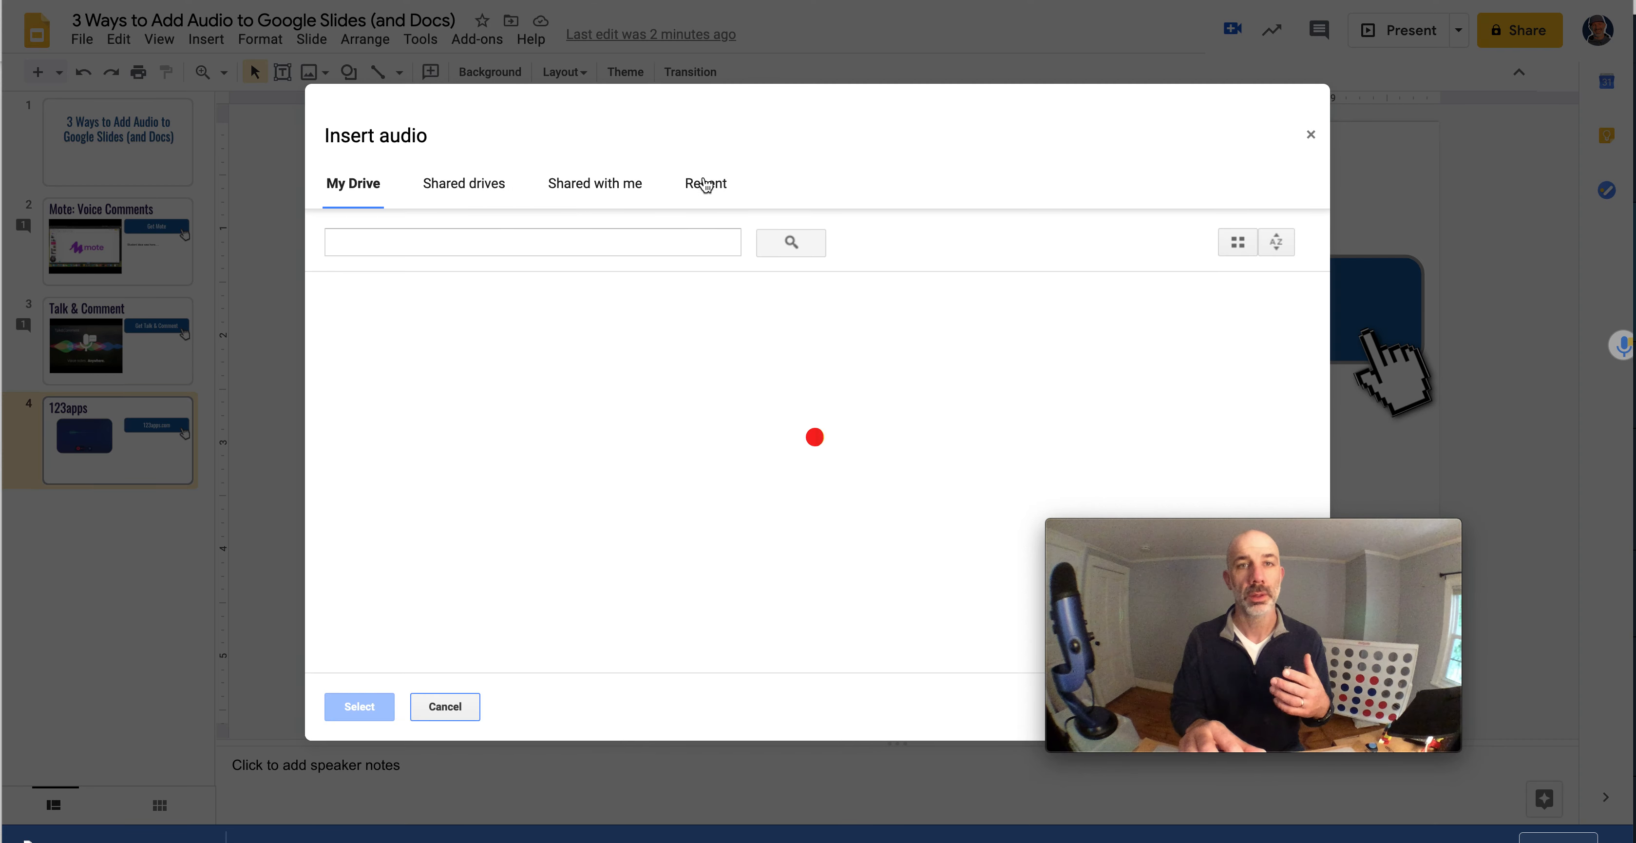
click(715, 186)
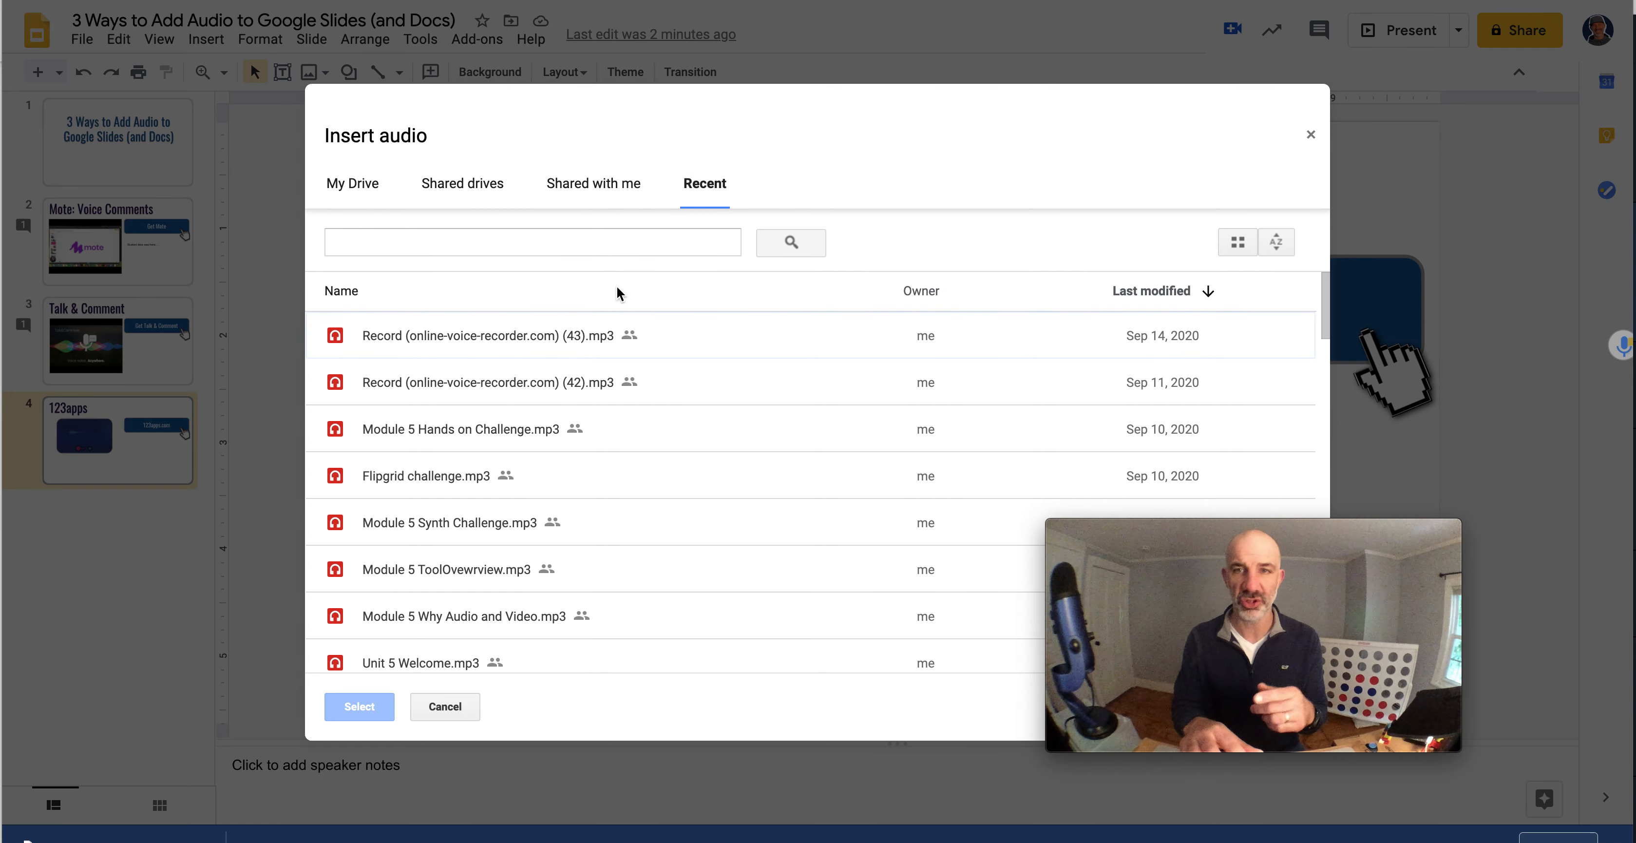
click(532, 336)
click(367, 707)
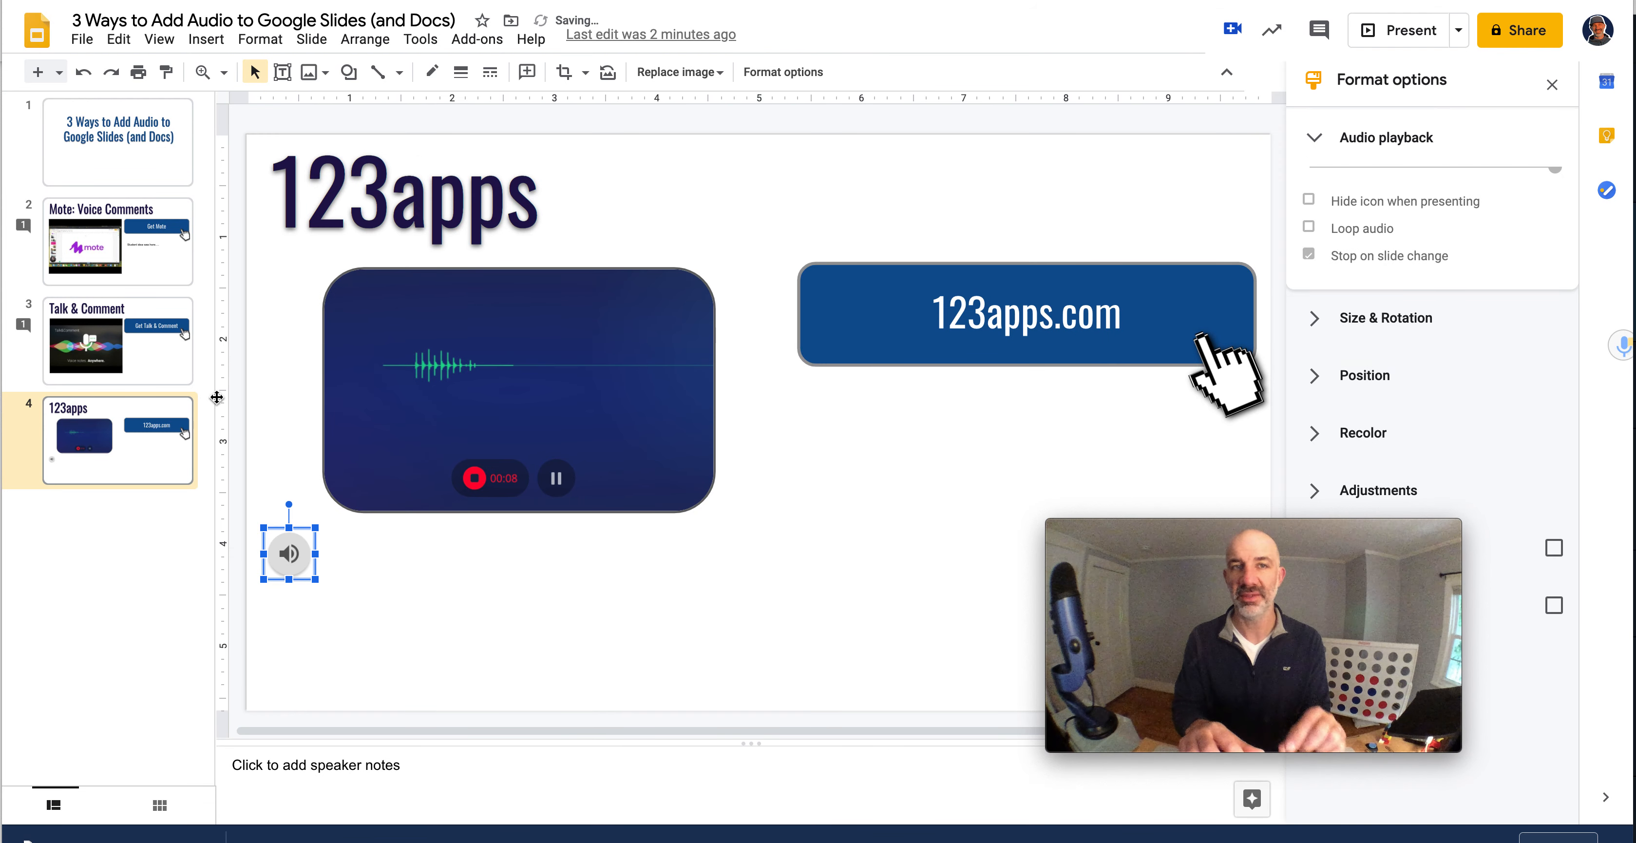
drag(316, 528, 512, 641)
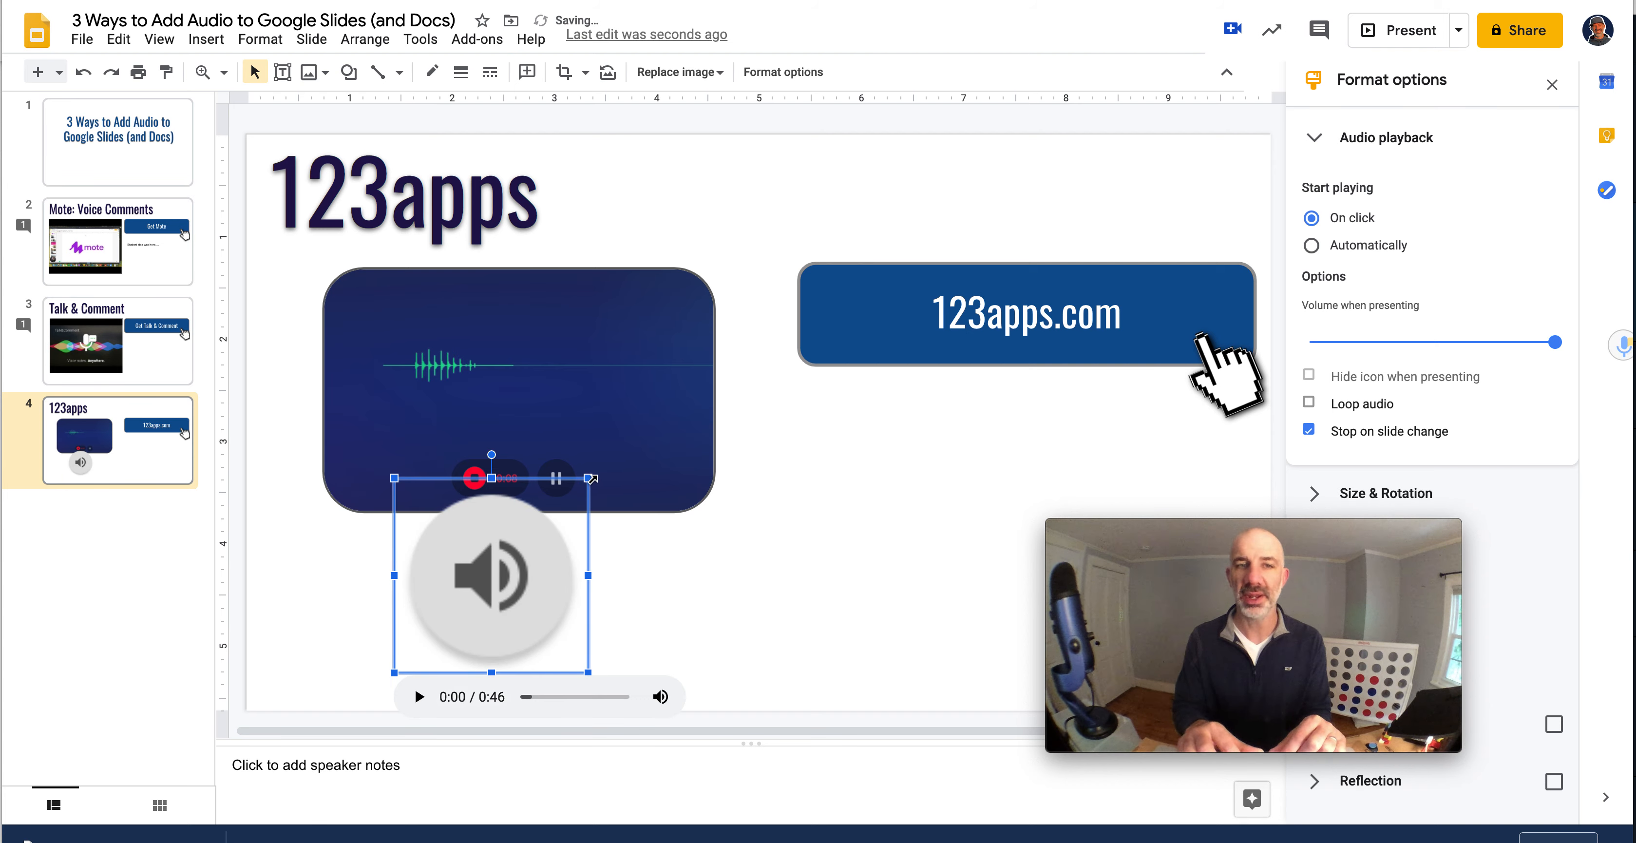
click(635, 588)
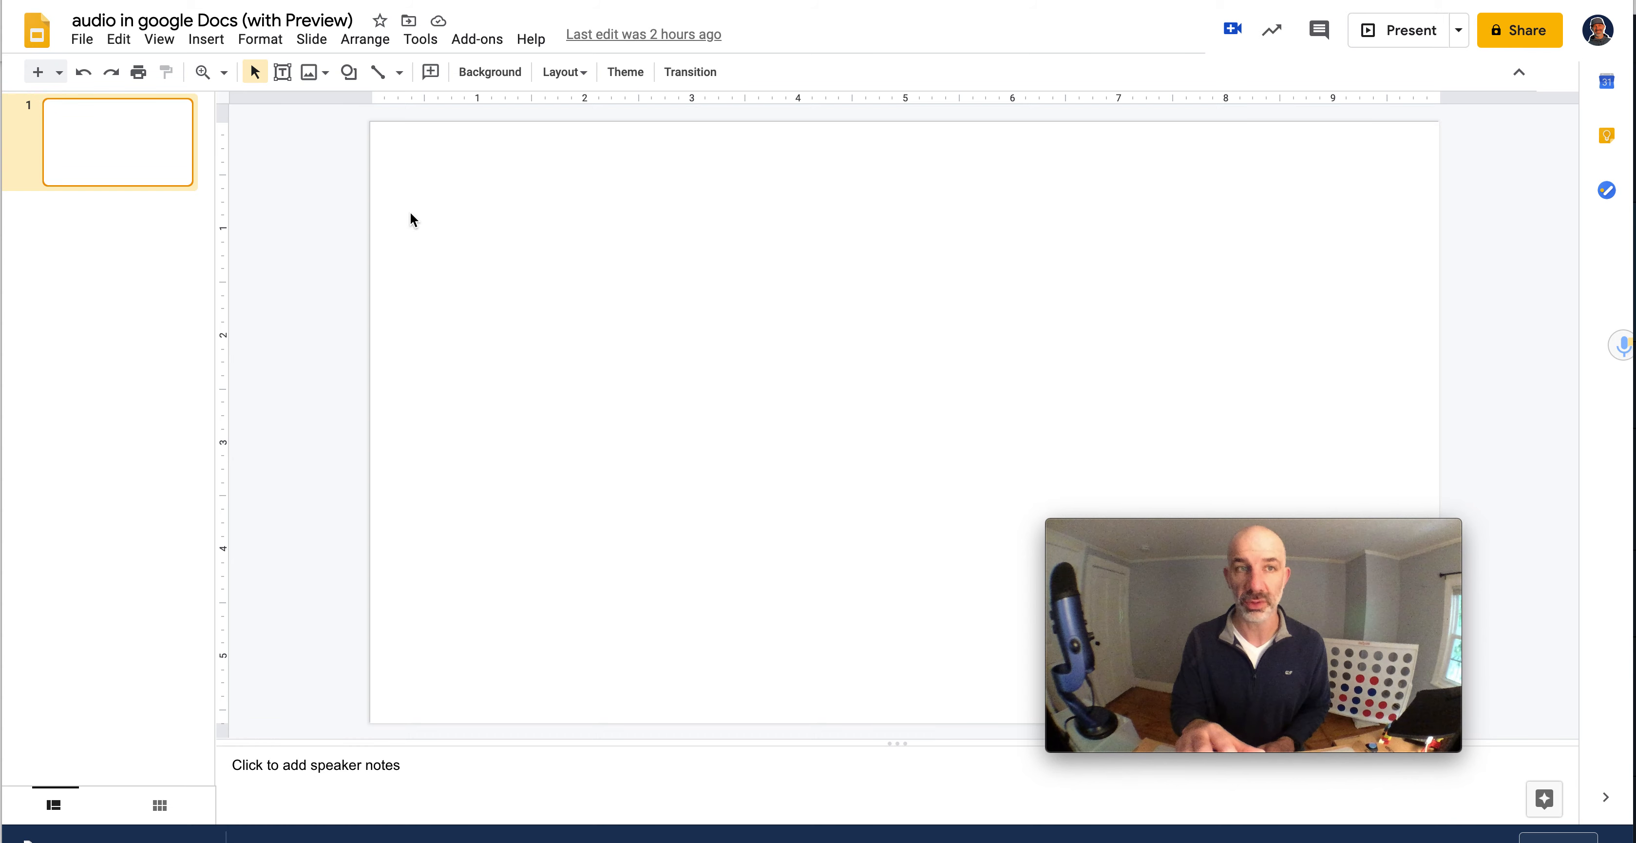
Step: Start inserting audio in the audio in google Docs (with Preview) presentation and search My Drive for "eisenhower"
click(198, 44)
click(220, 143)
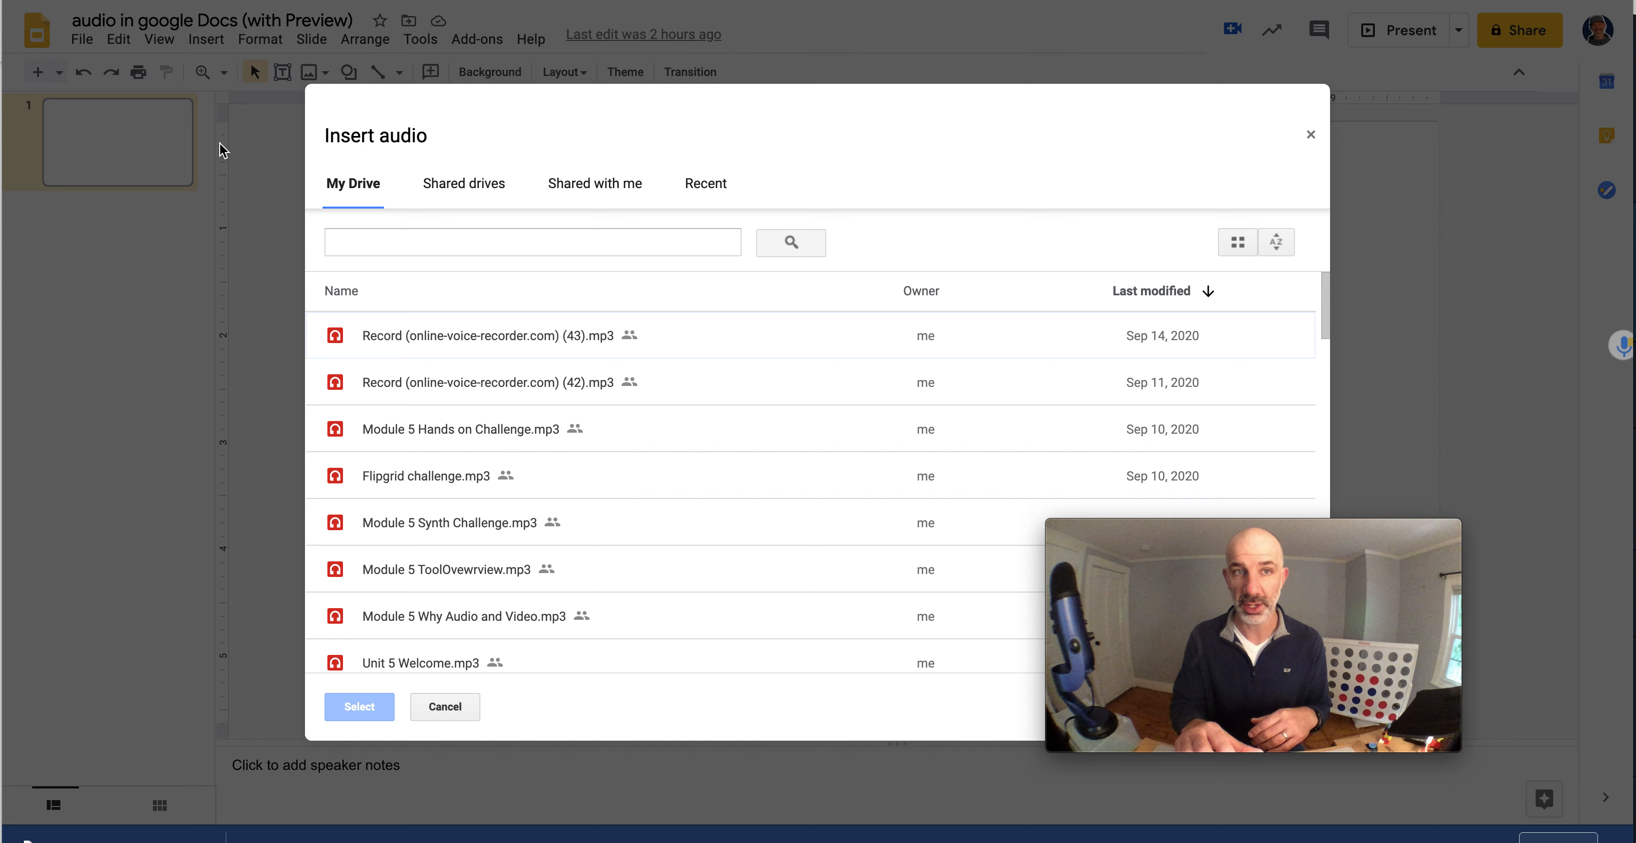
click(457, 246)
text(eisenhower)
key(Return)
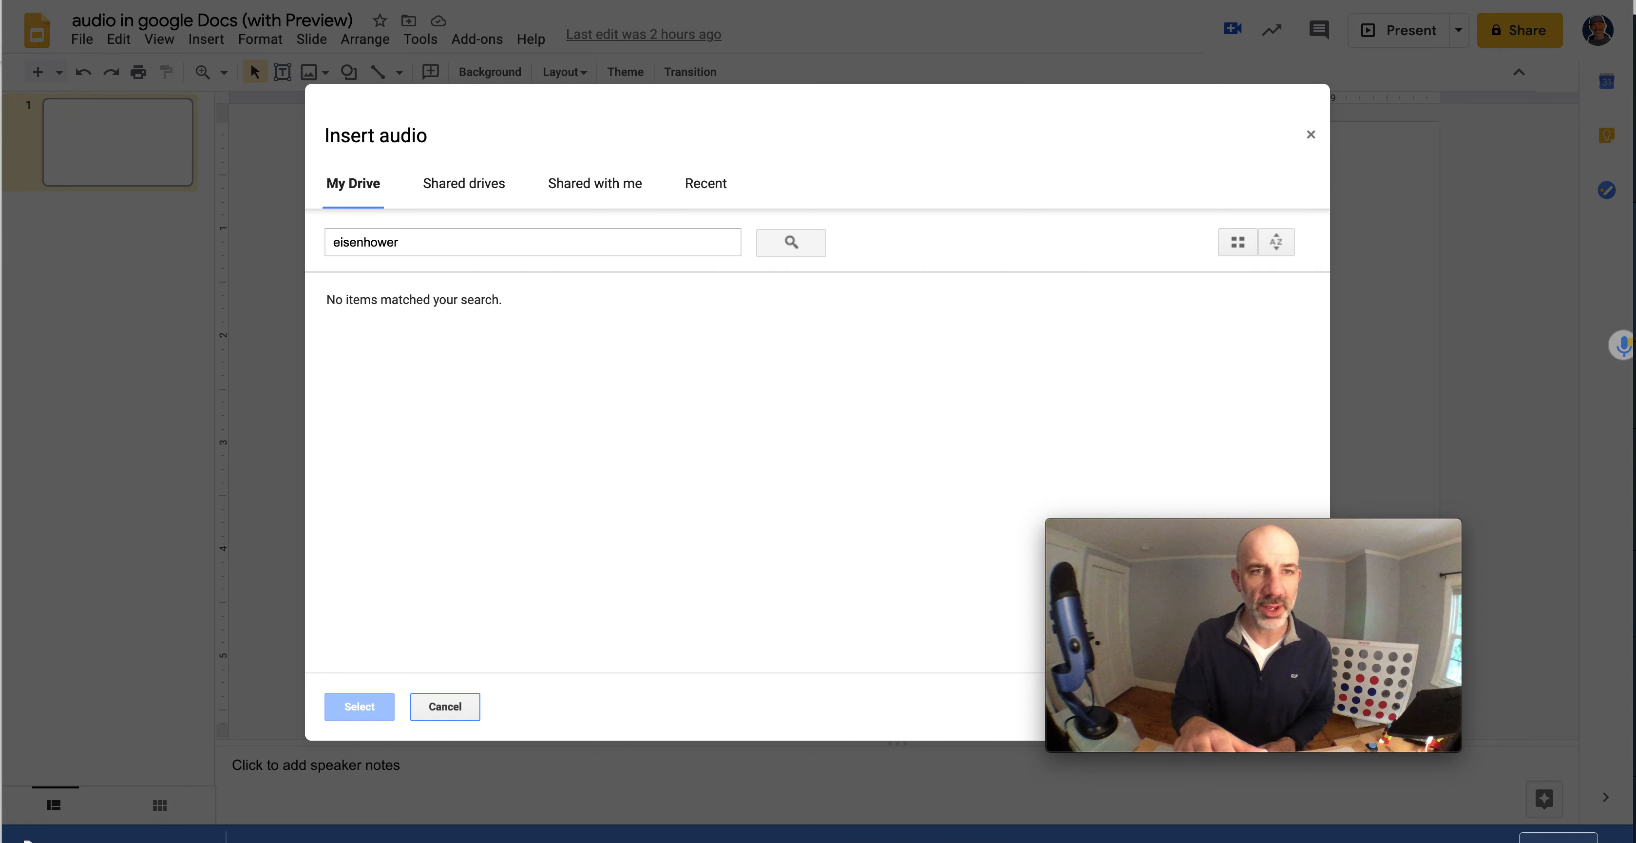
Step: Clear the search and insert dwighteisenhowerfarewell.mp3 from My Drive onto the blank slide
double_click(431, 242)
key(BackSpace)
click(366, 188)
scroll(485, 456, down, 5)
scroll(485, 457, down, 15)
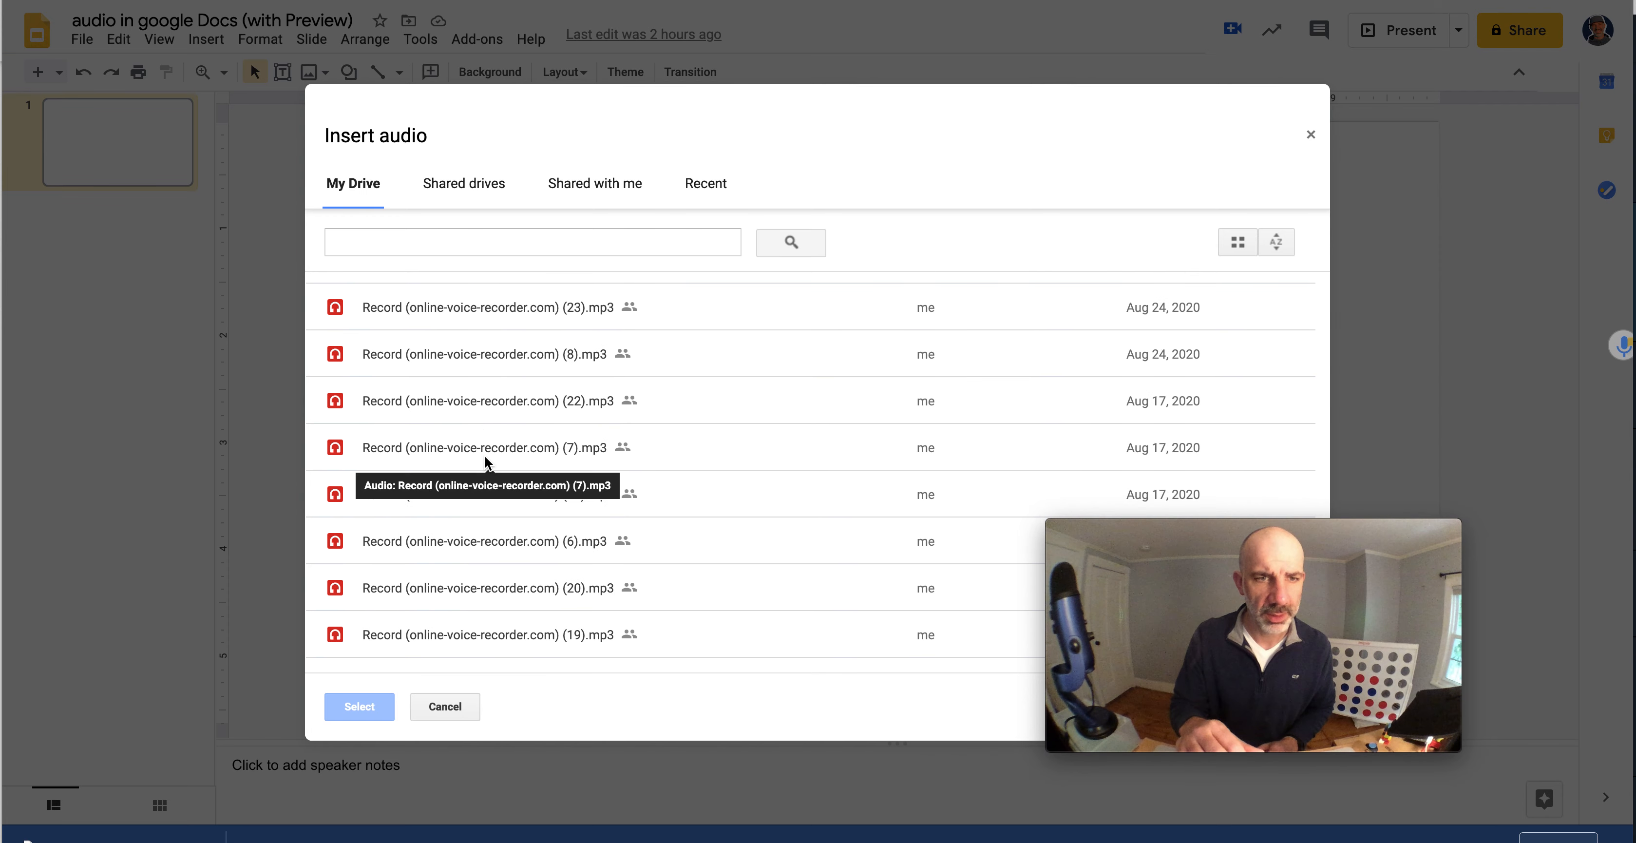
scroll(485, 455, down, 9)
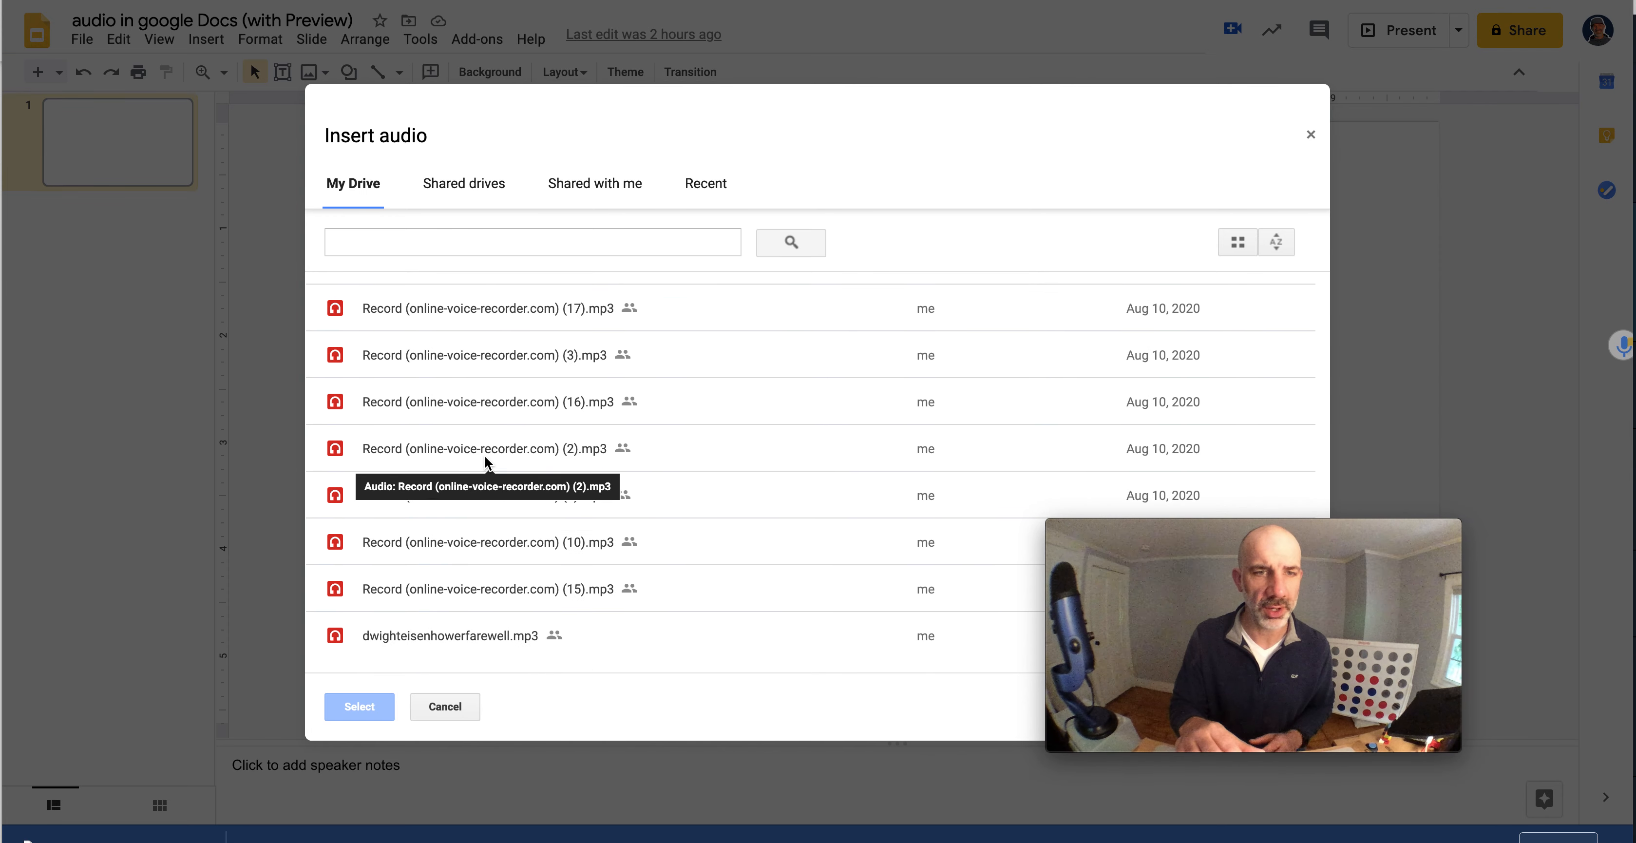
click(417, 639)
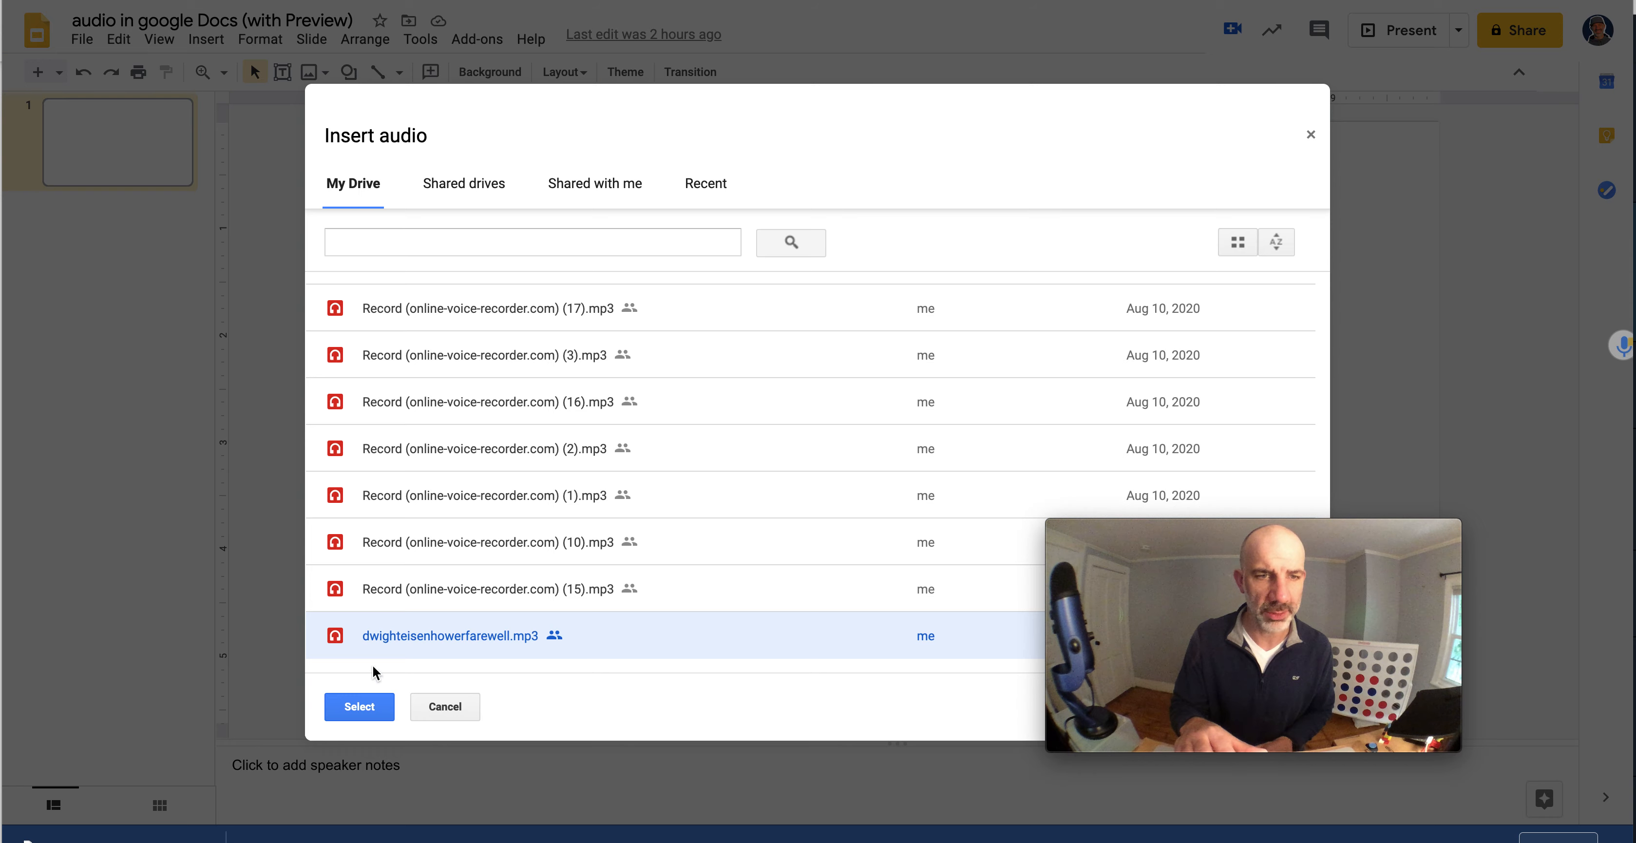
click(353, 709)
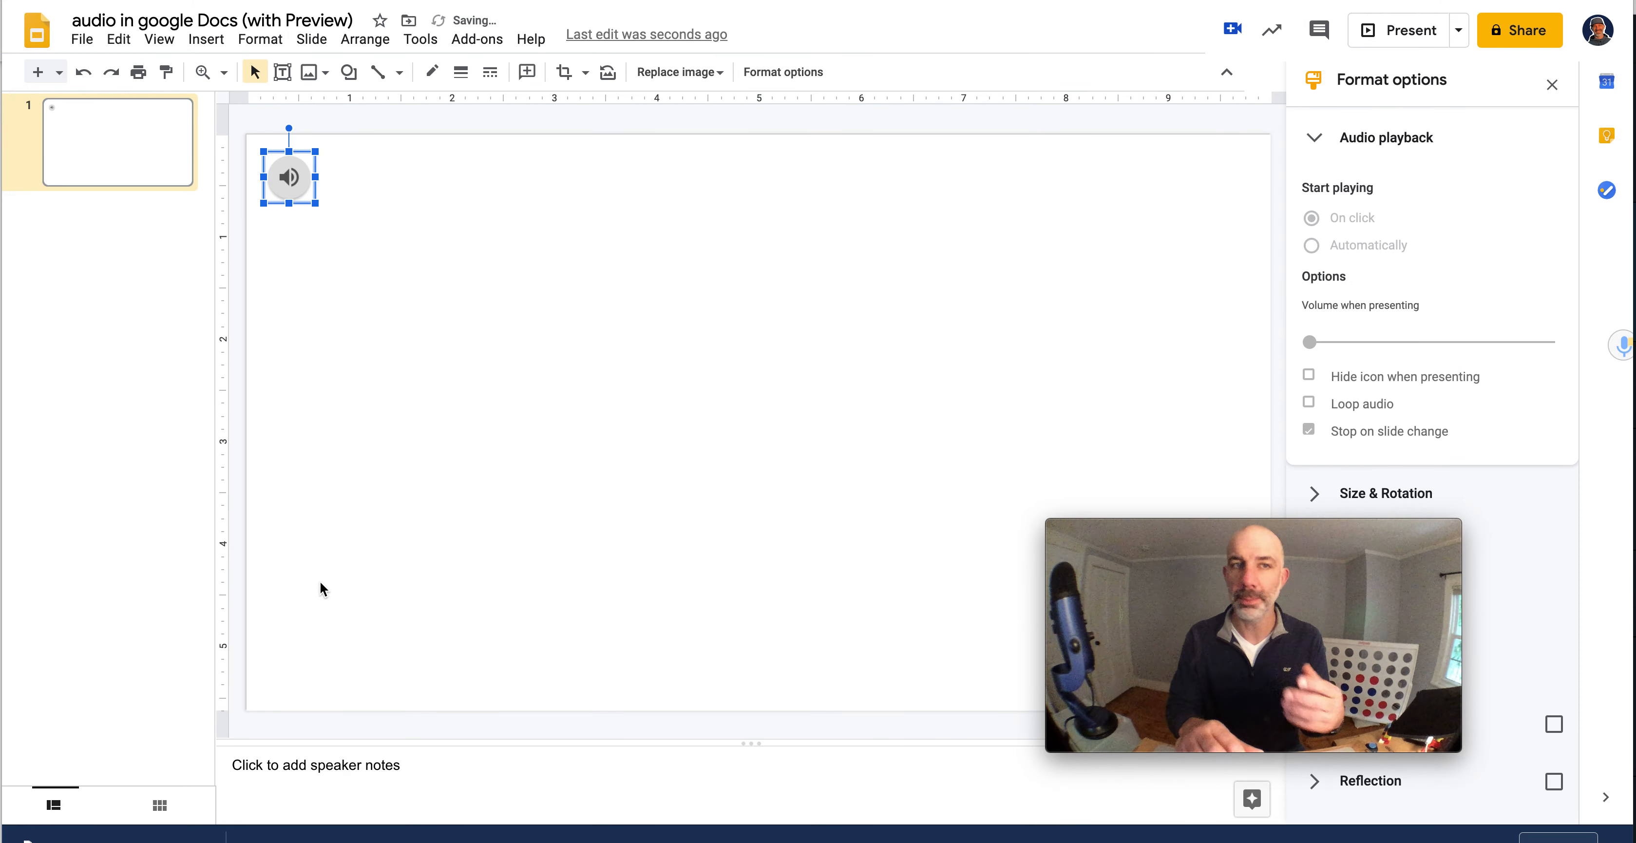
Step: Enlarge the audio icon to nearly the full slide height, move it near the slide's centre and close the format options
drag(316, 203, 803, 544)
drag(555, 438, 810, 440)
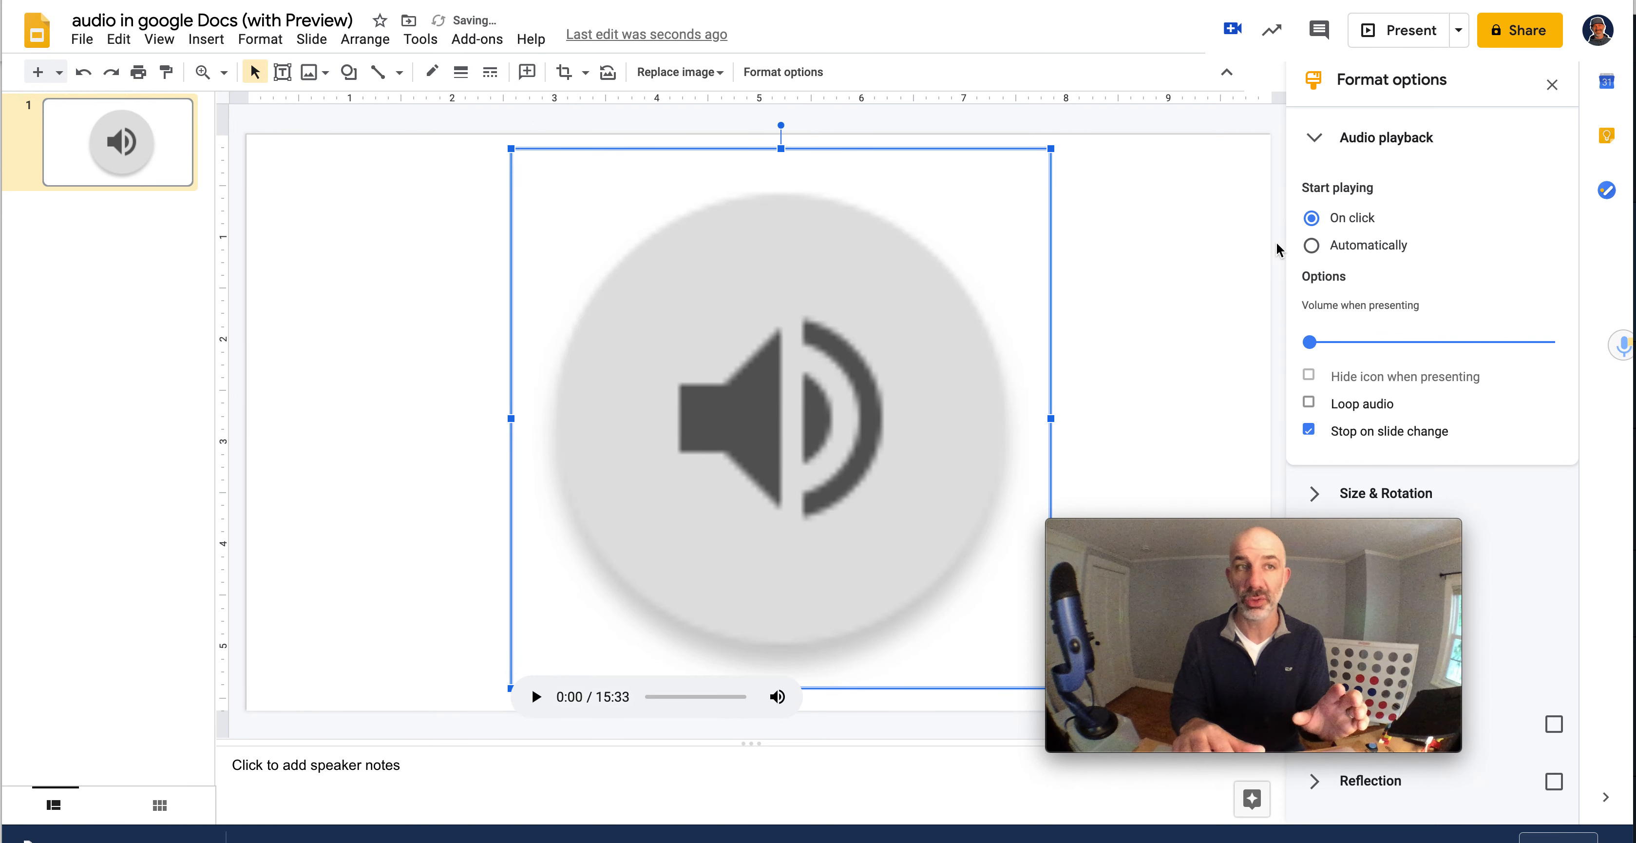
click(1552, 84)
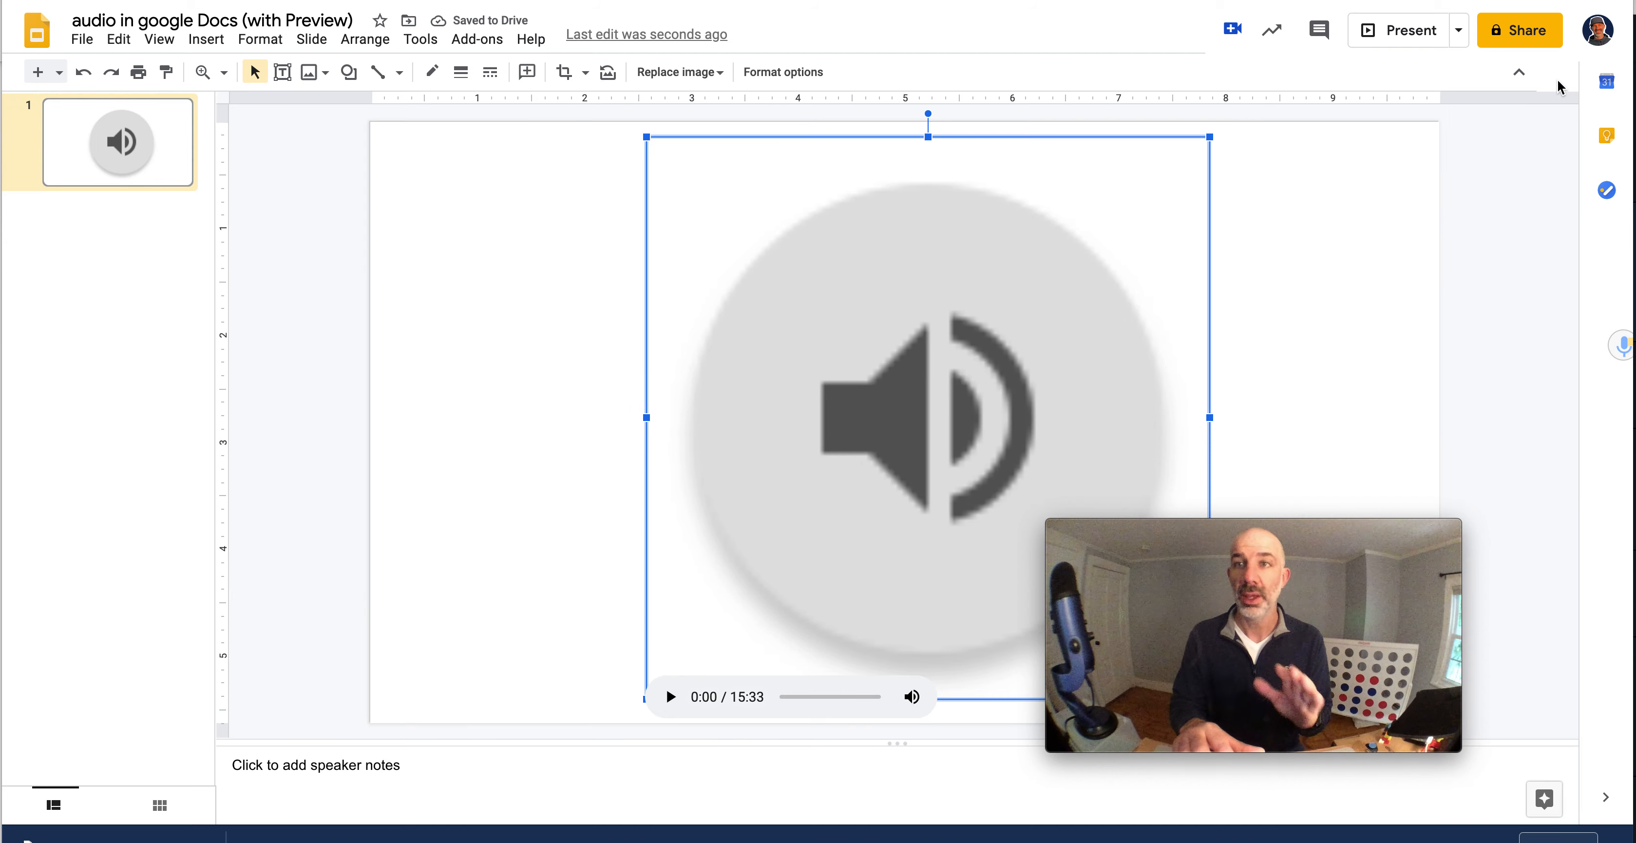
click(1363, 204)
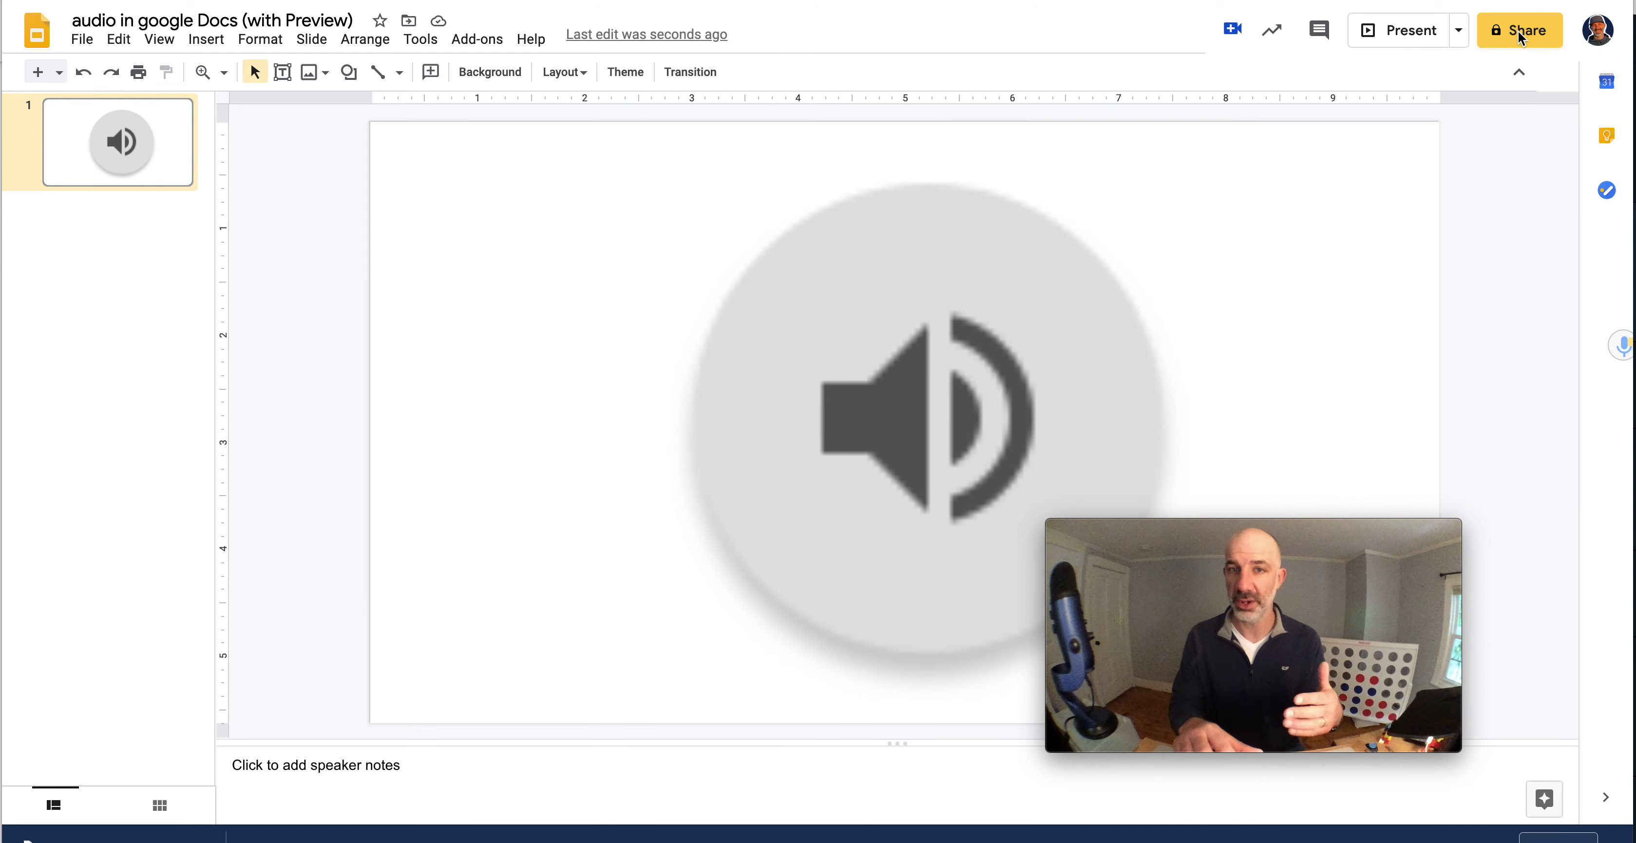
Step: Copy the presentation's sharing link
click(1518, 35)
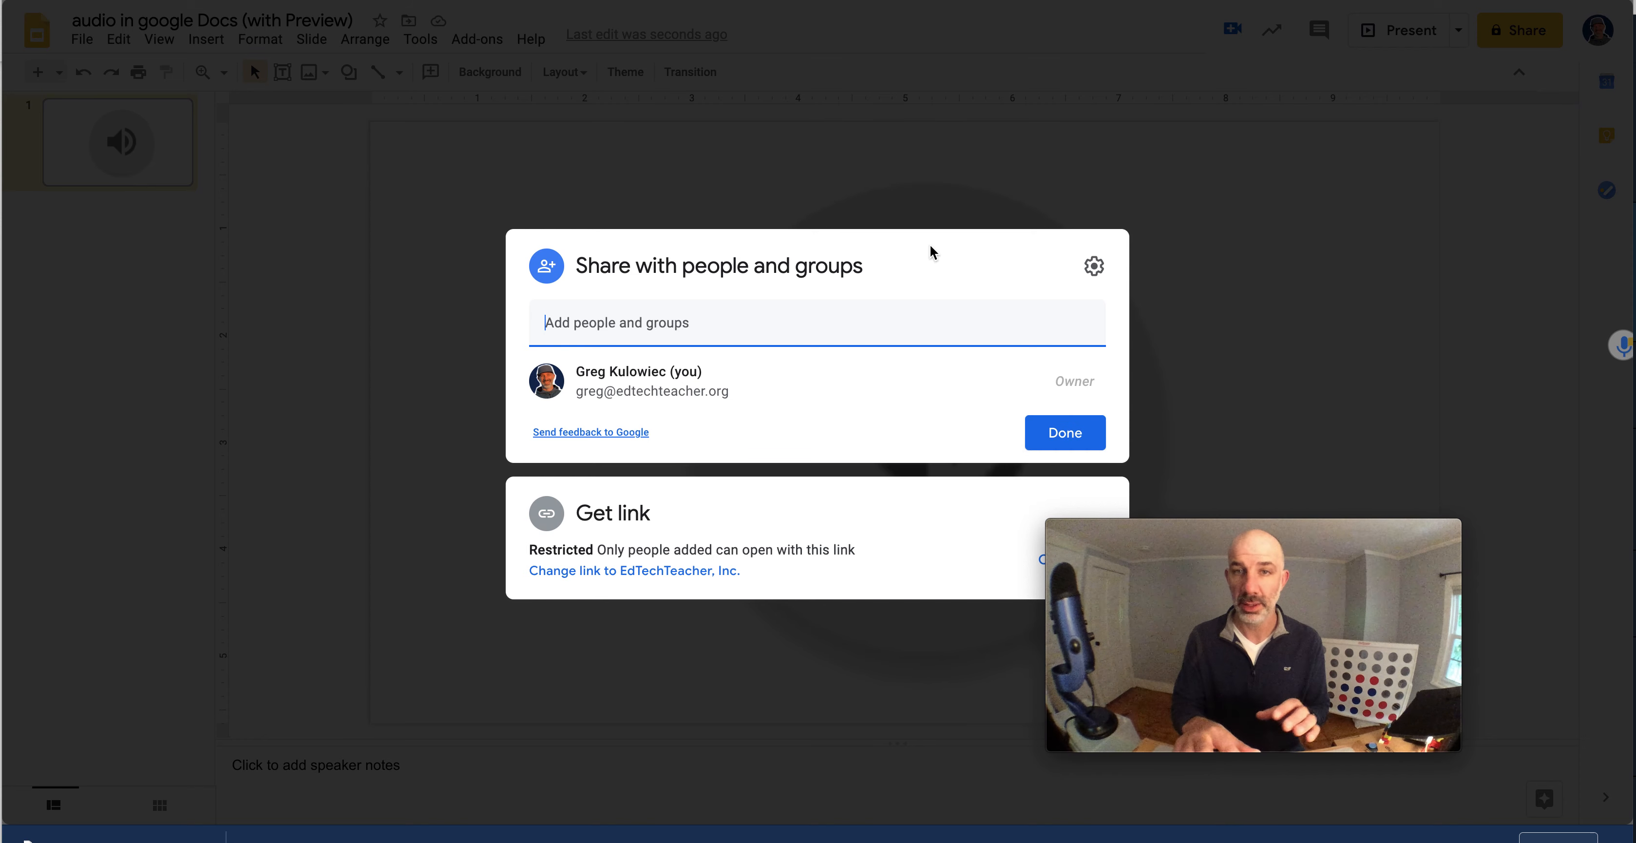
drag(1225, 529, 1360, 310)
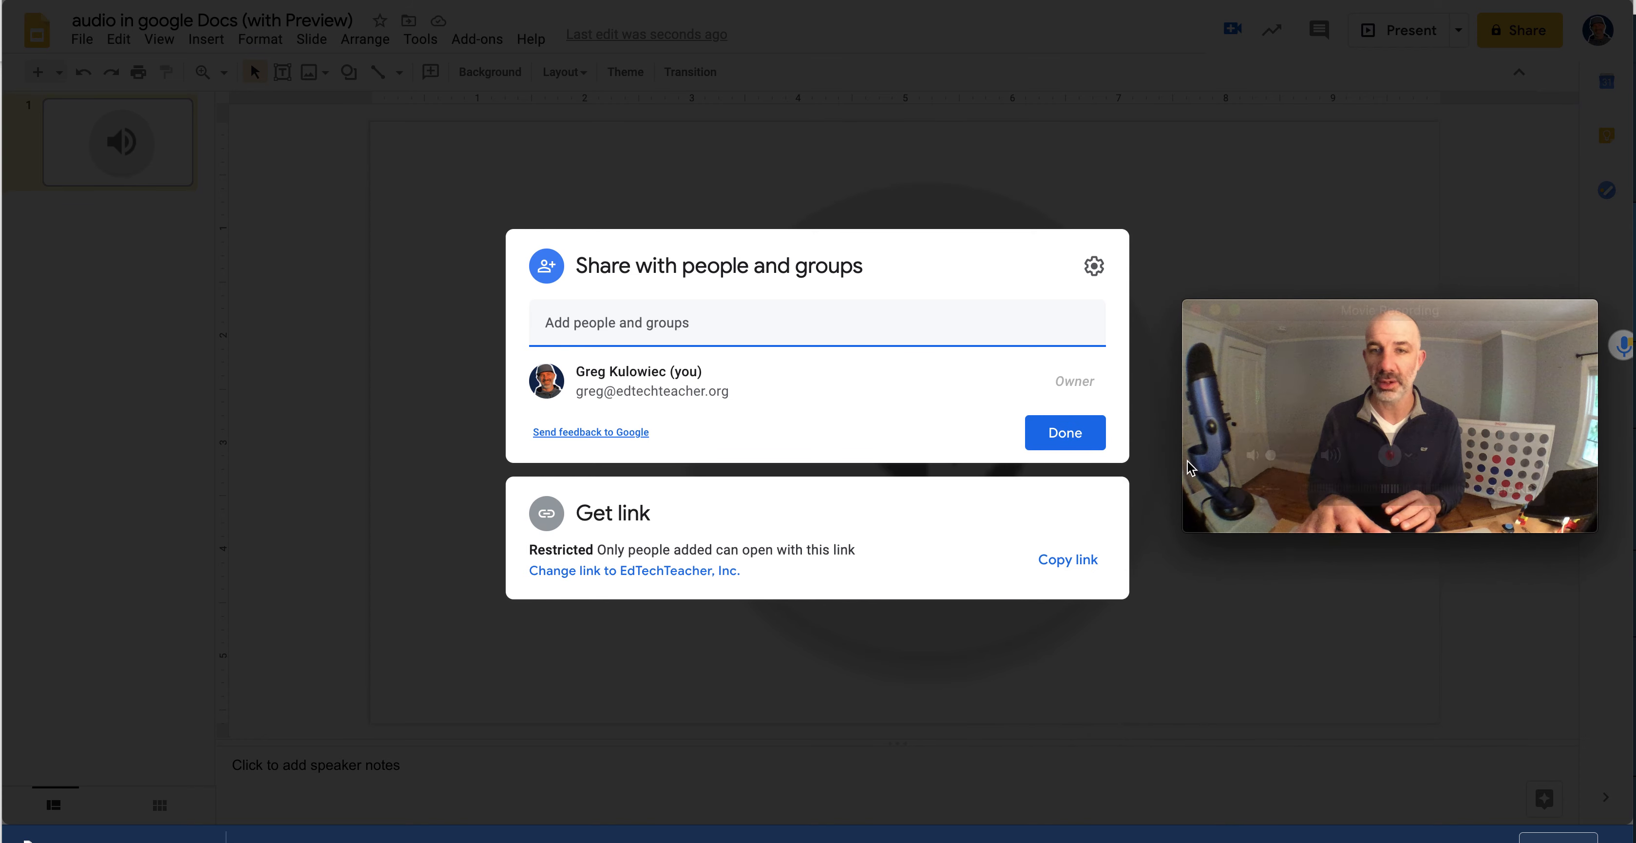
click(1069, 561)
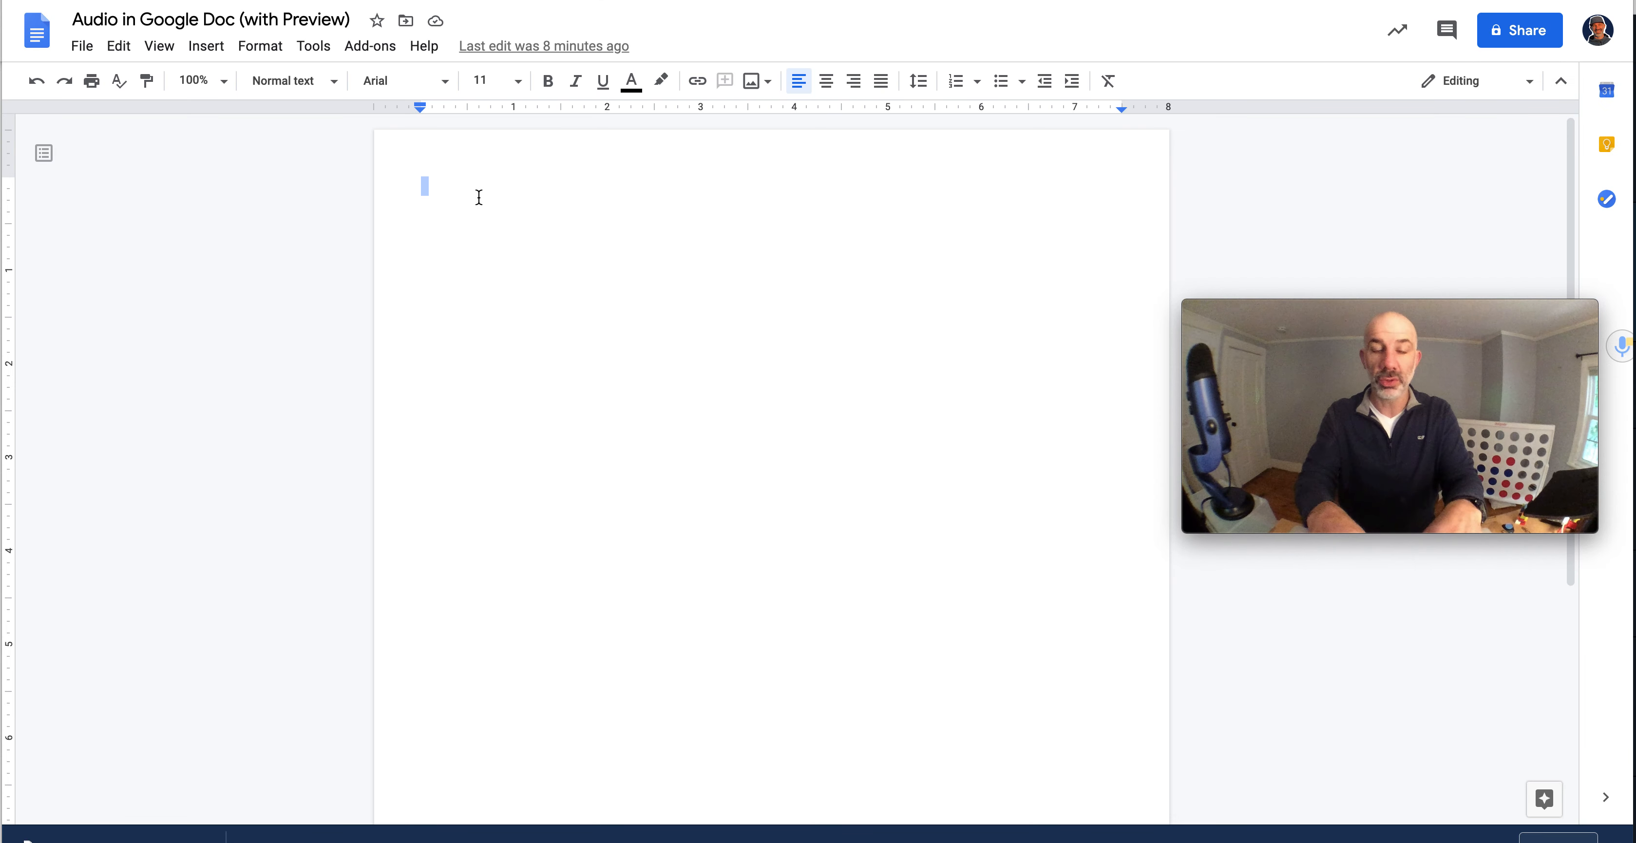
Step: Write "Click HERE to listen to the audio file." in the Audio in Google Doc (with Preview) document
text(Click HERE to listen to teh)
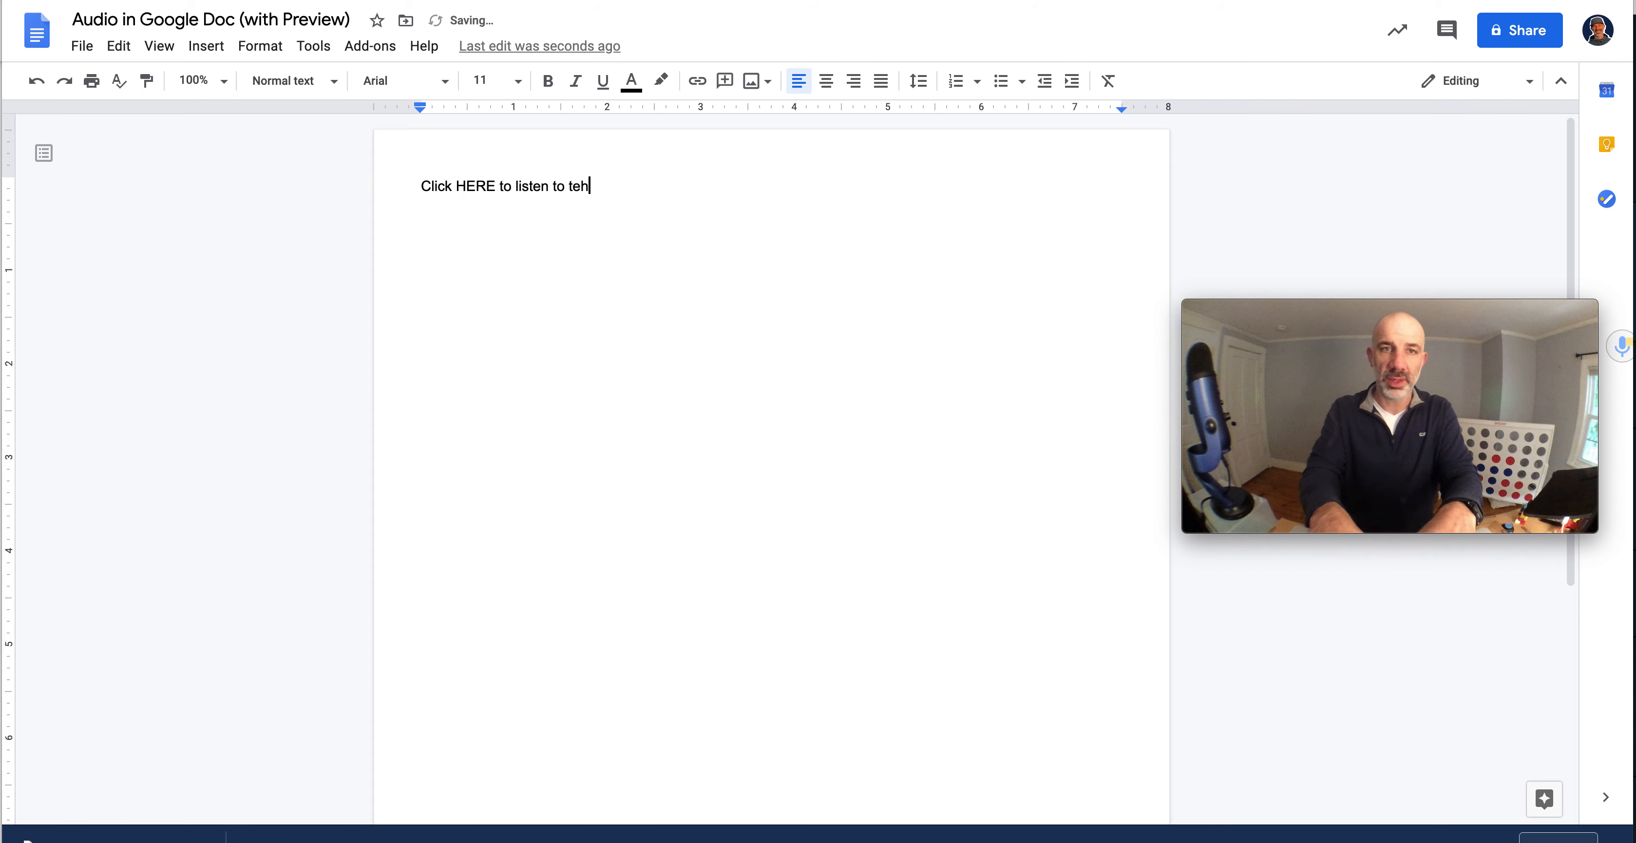
key(BackSpace)
key(BackSpace)
text(he audio file.)
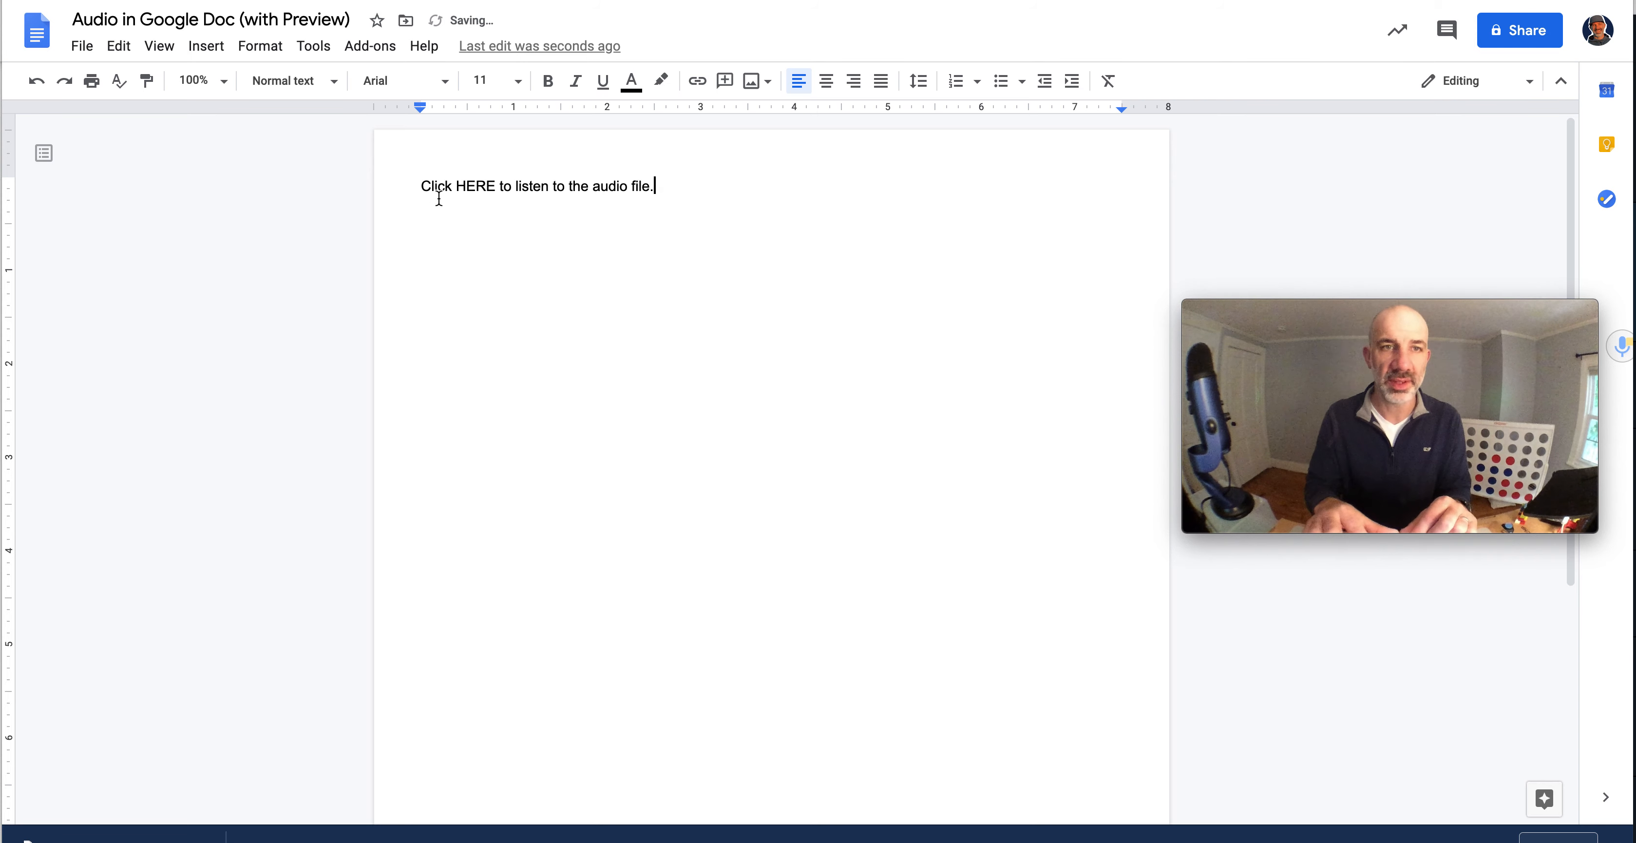
Step: Link the whole sentence to the presentation using the copied sharing link
drag(418, 186, 705, 185)
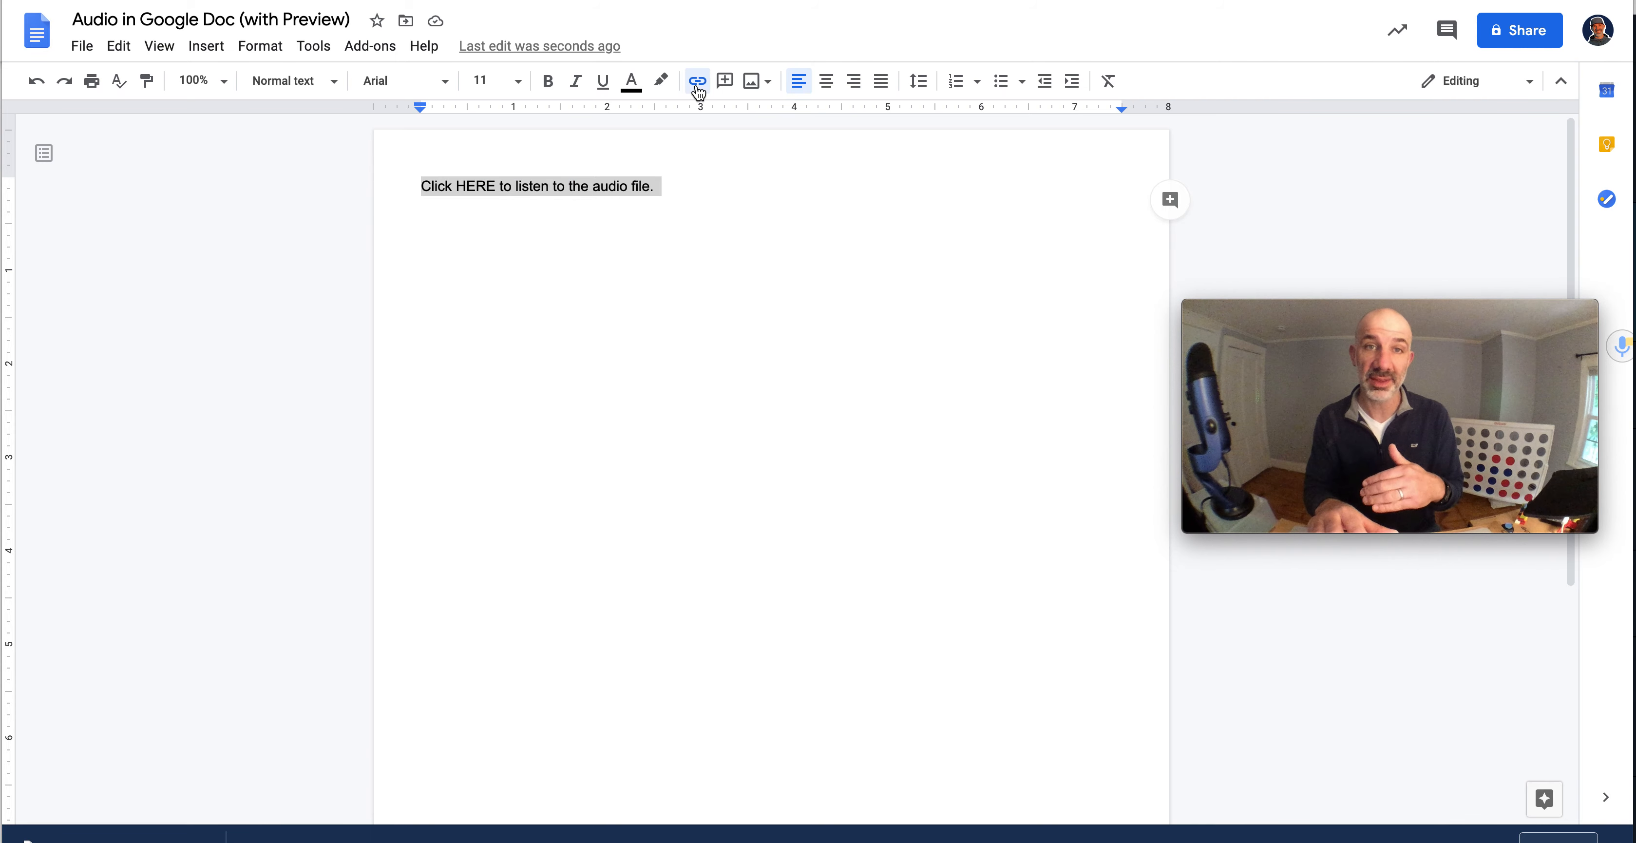
click(697, 83)
key(ctrl+v)
click(755, 245)
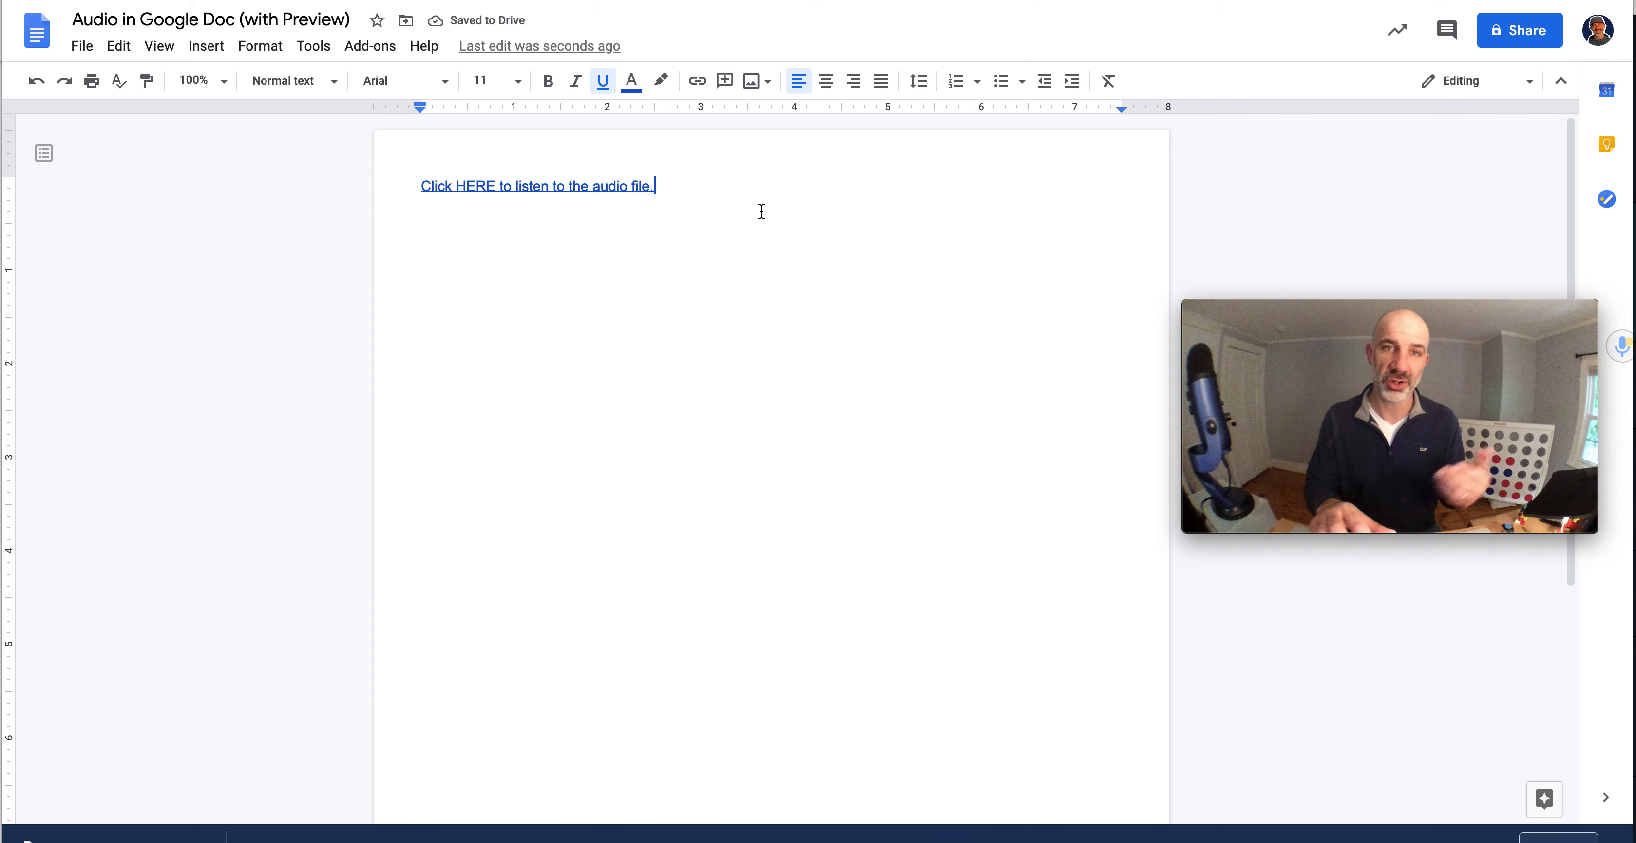
Step: Open the linked presentation's preview inside the document and briefly play its audio
click(595, 188)
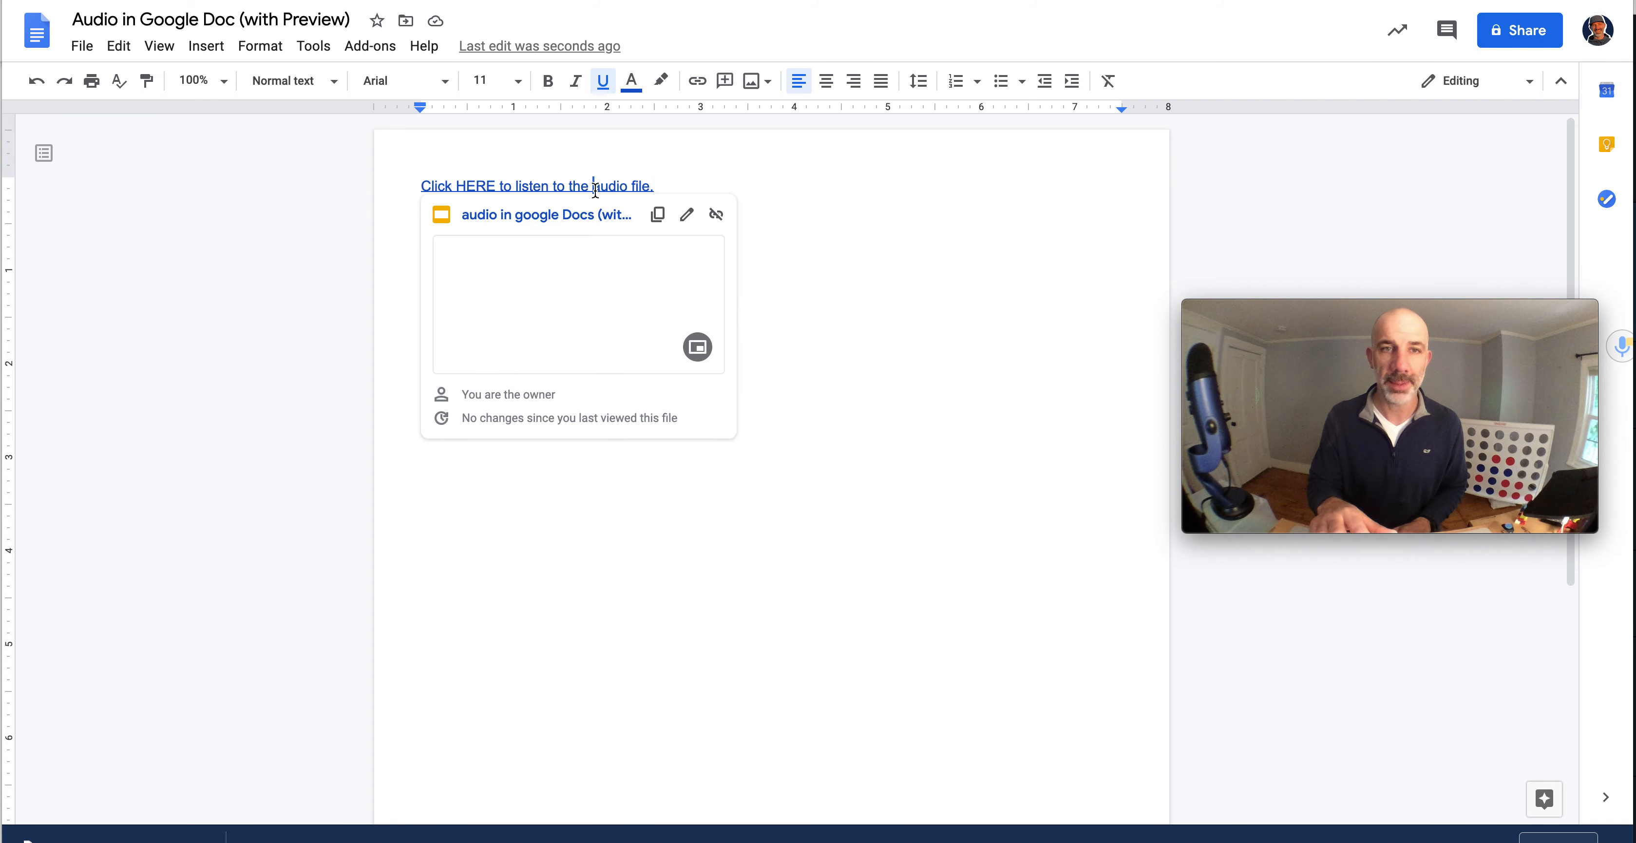
click(678, 346)
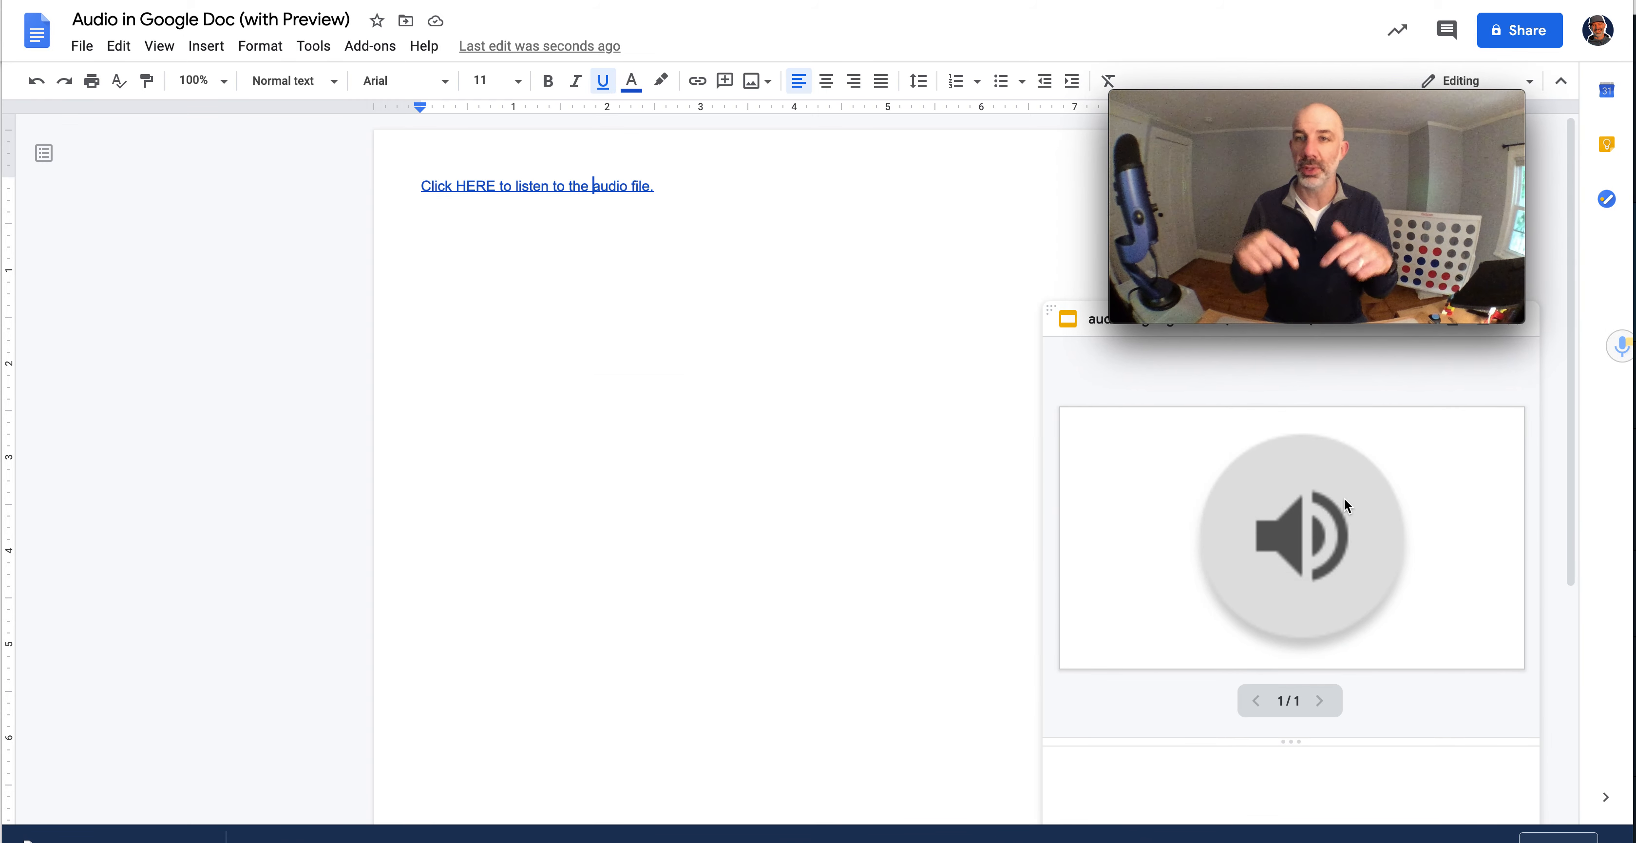
click(1311, 533)
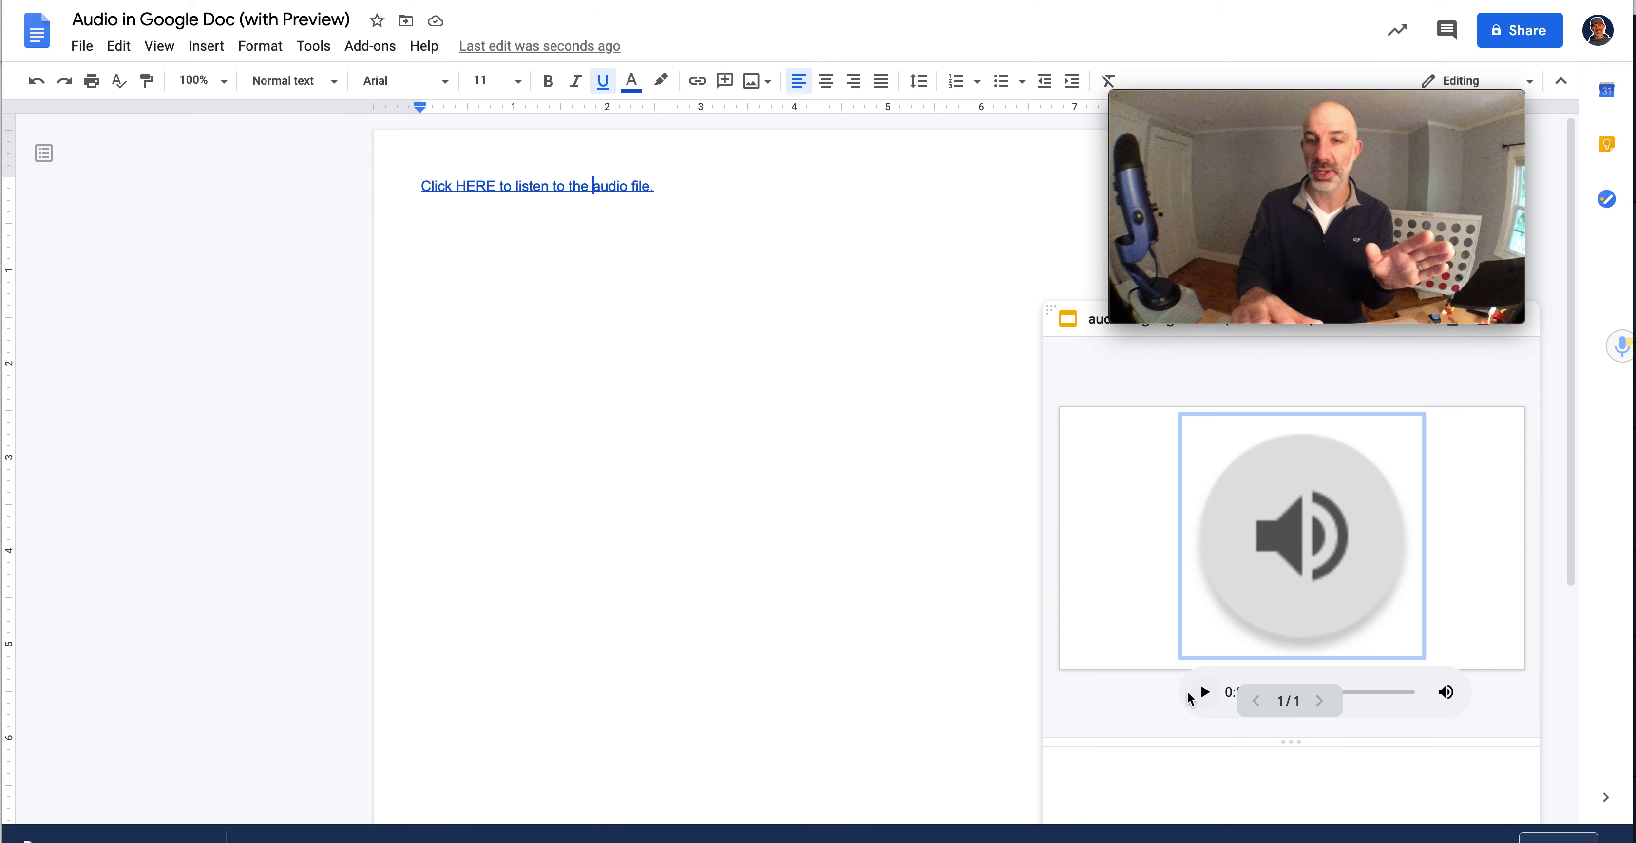
click(1205, 692)
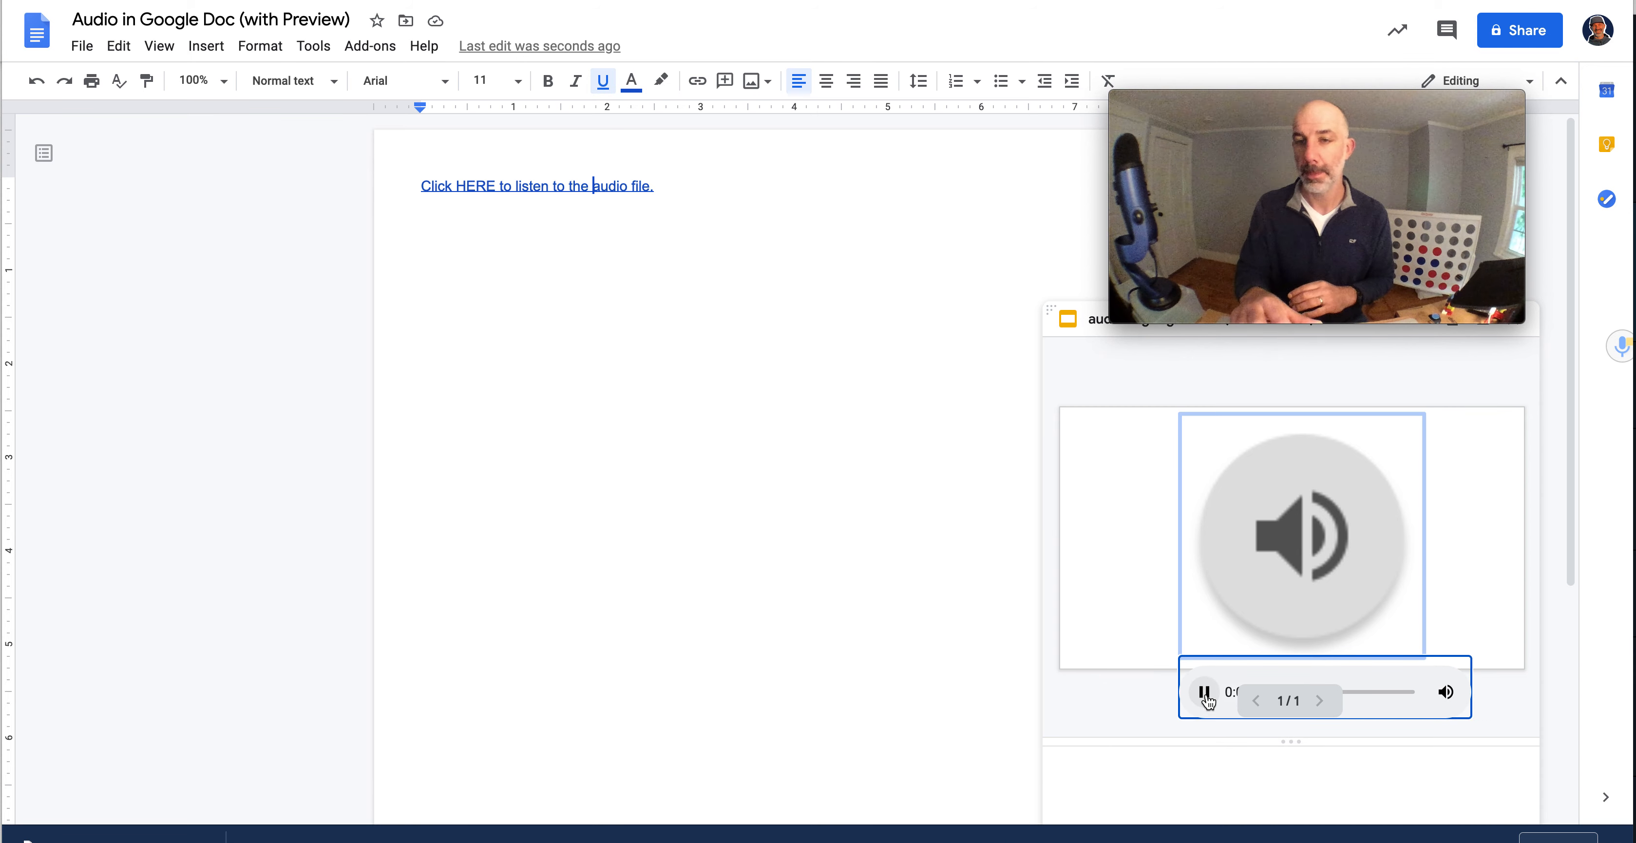
click(1205, 696)
Step: Write "Here are my notes..." below the link while the previewed audio plays, and pause the playback
click(690, 197)
key(Return)
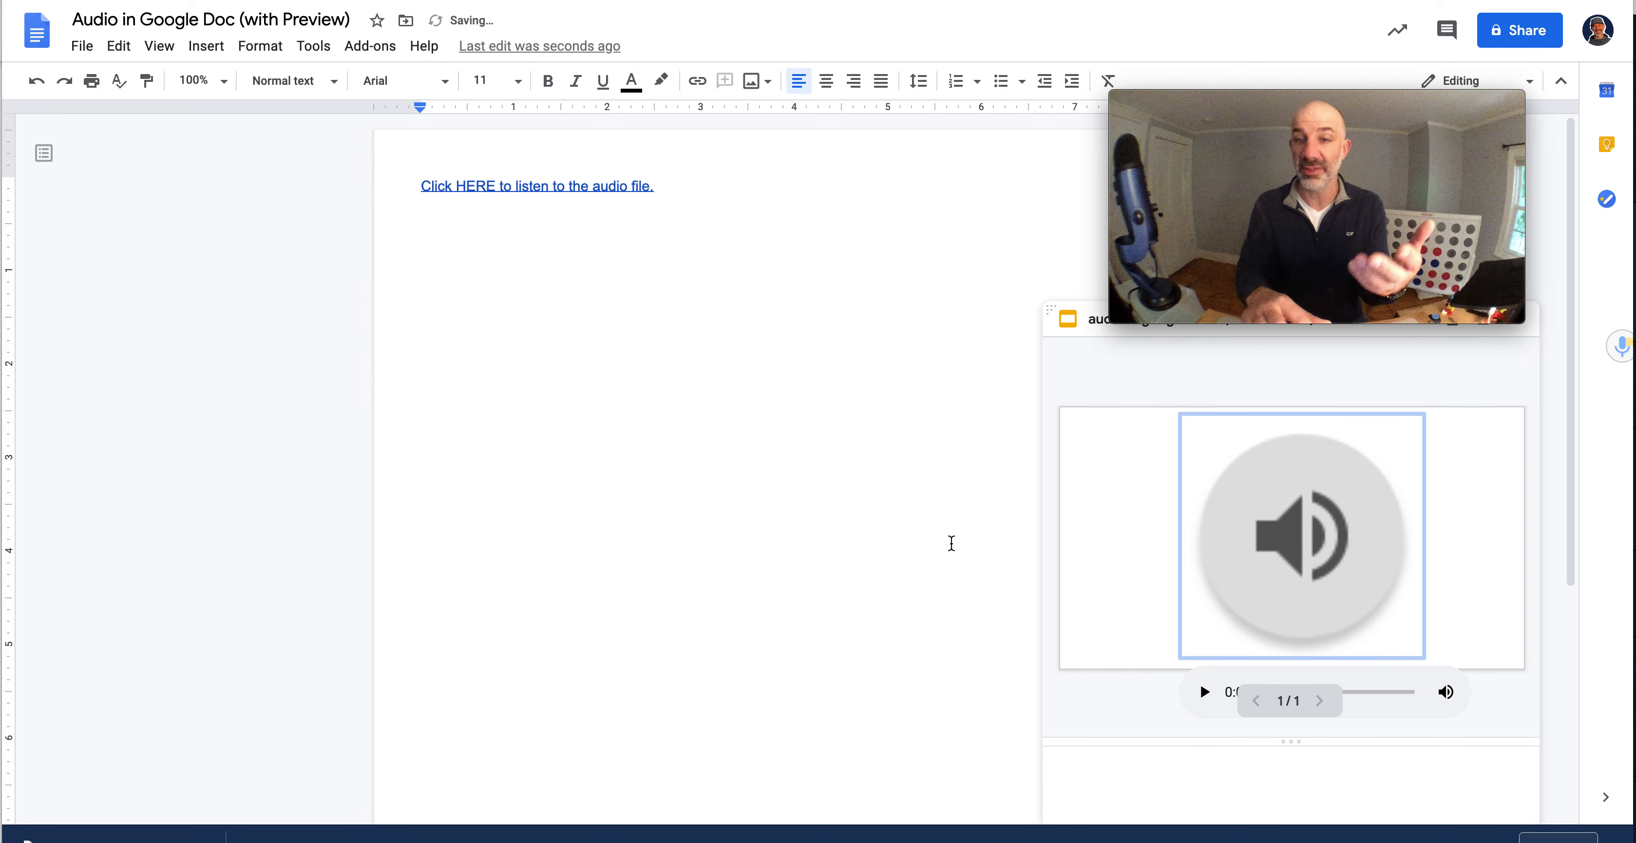
click(1205, 692)
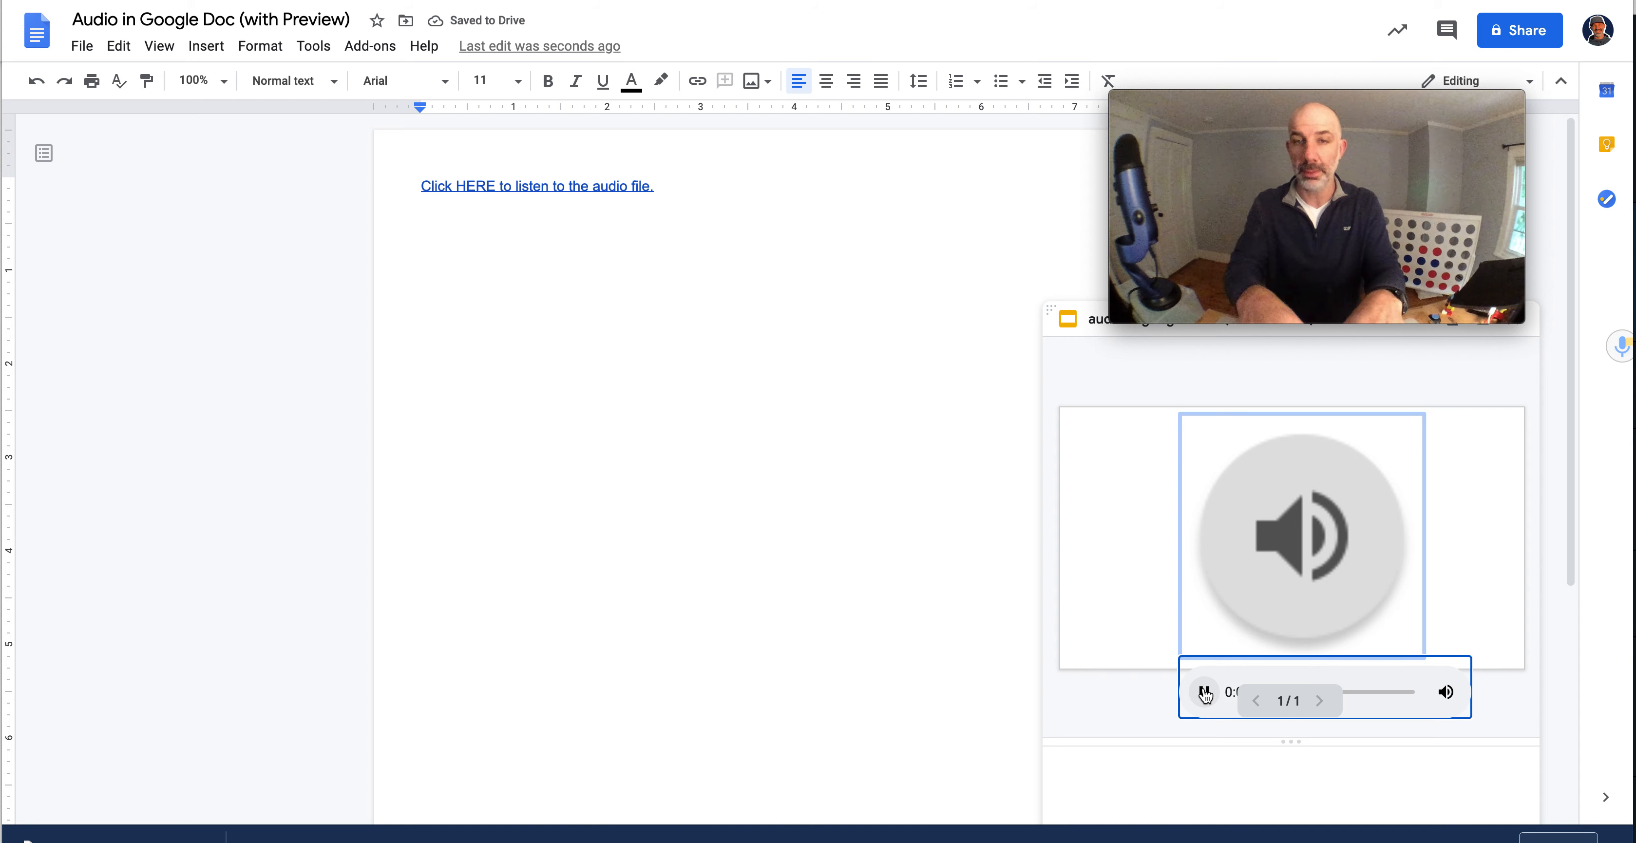
click(428, 256)
text(here are my notes...)
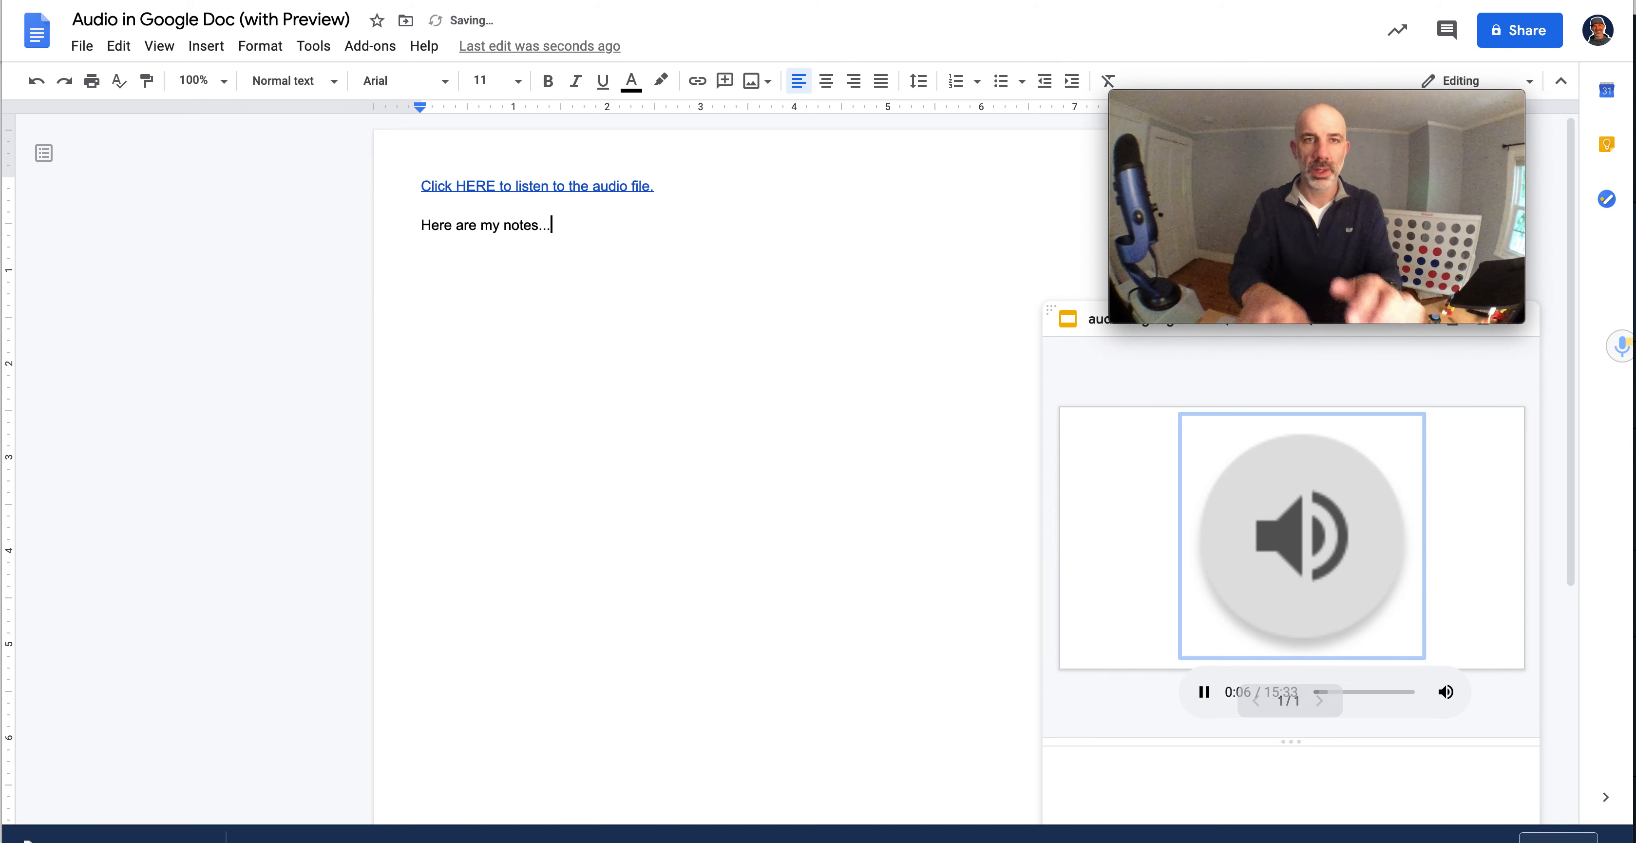
click(1205, 692)
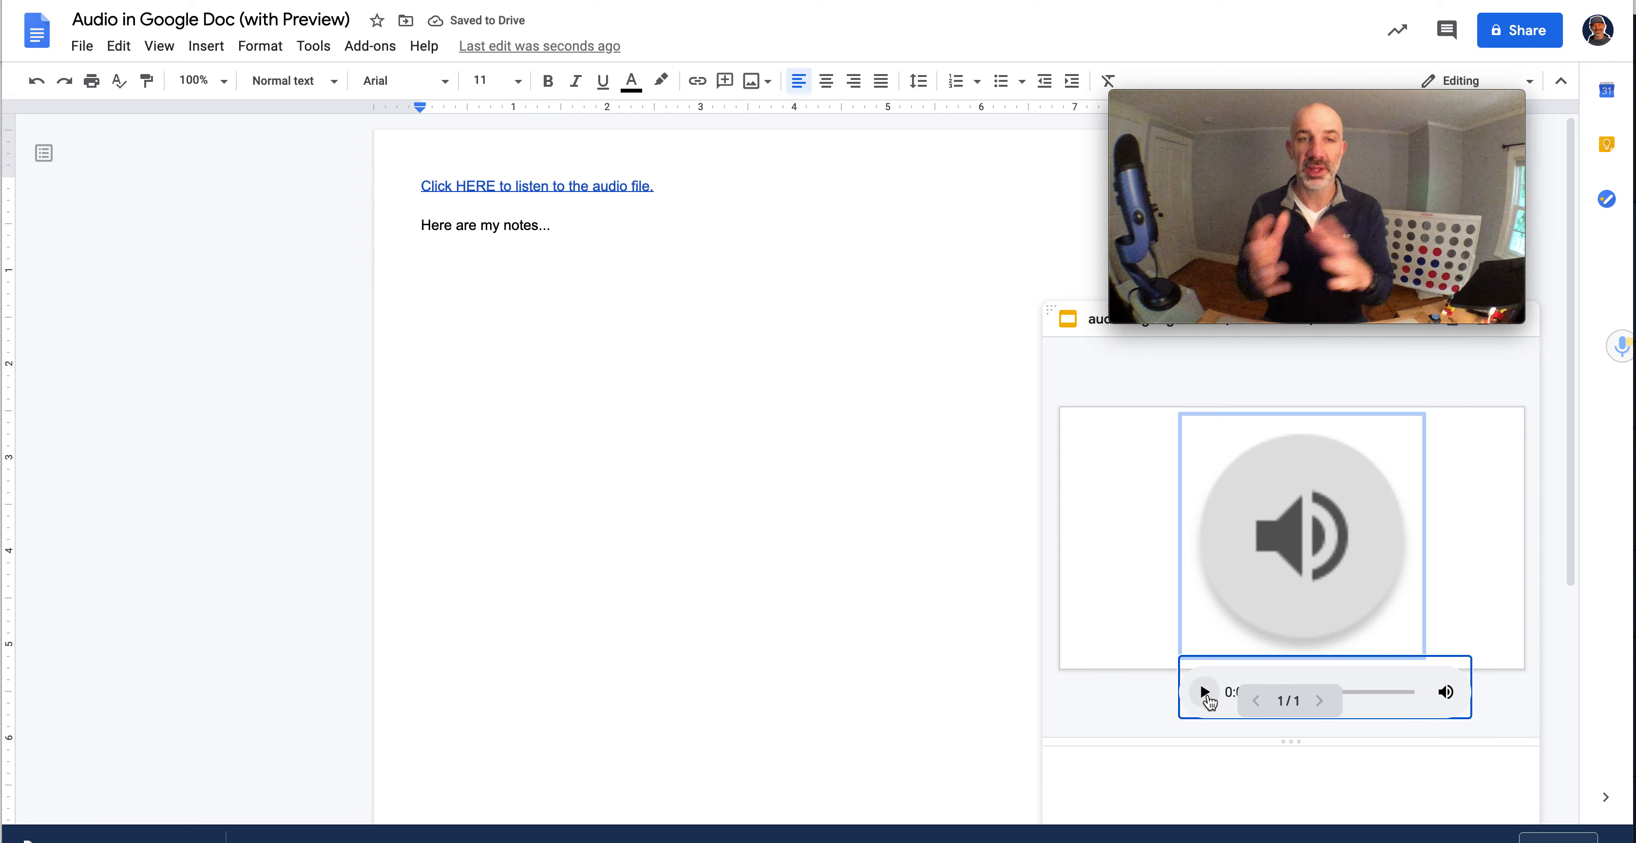